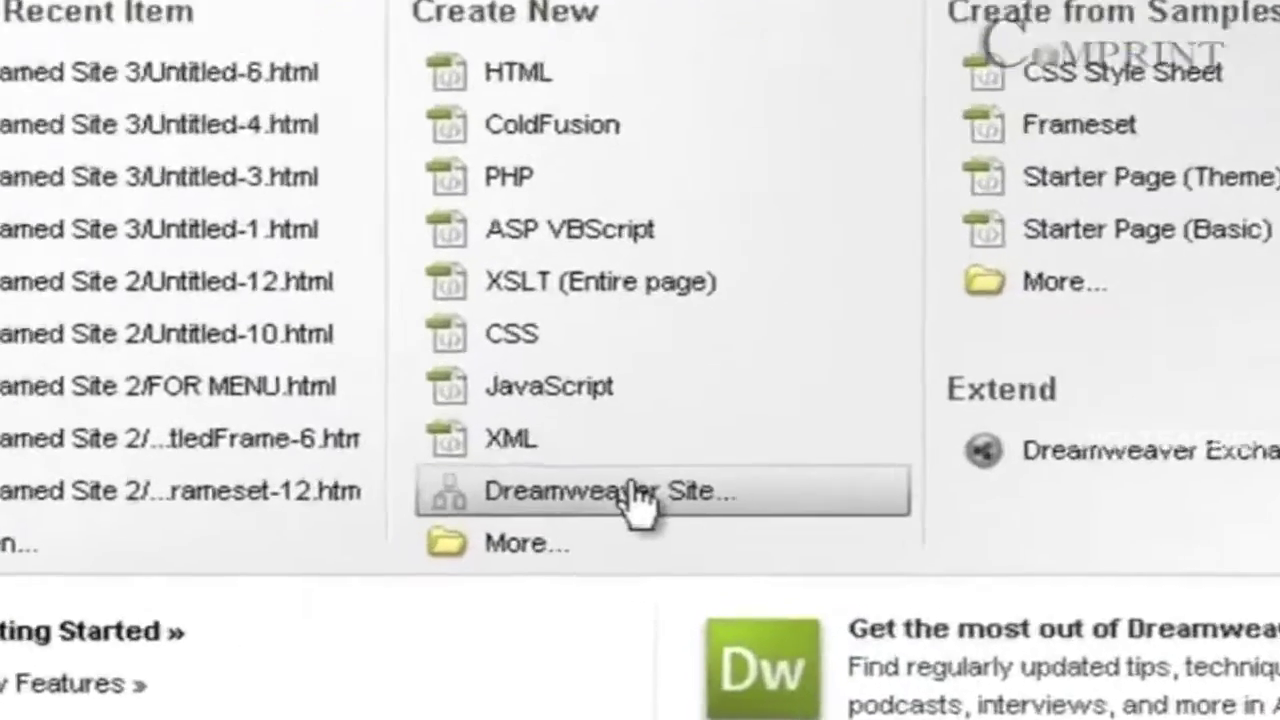
Start a new Dreamweaver site in the basic setup and name it custompaintbooth
{"action": "left_click", "coordinate": [634, 535]}
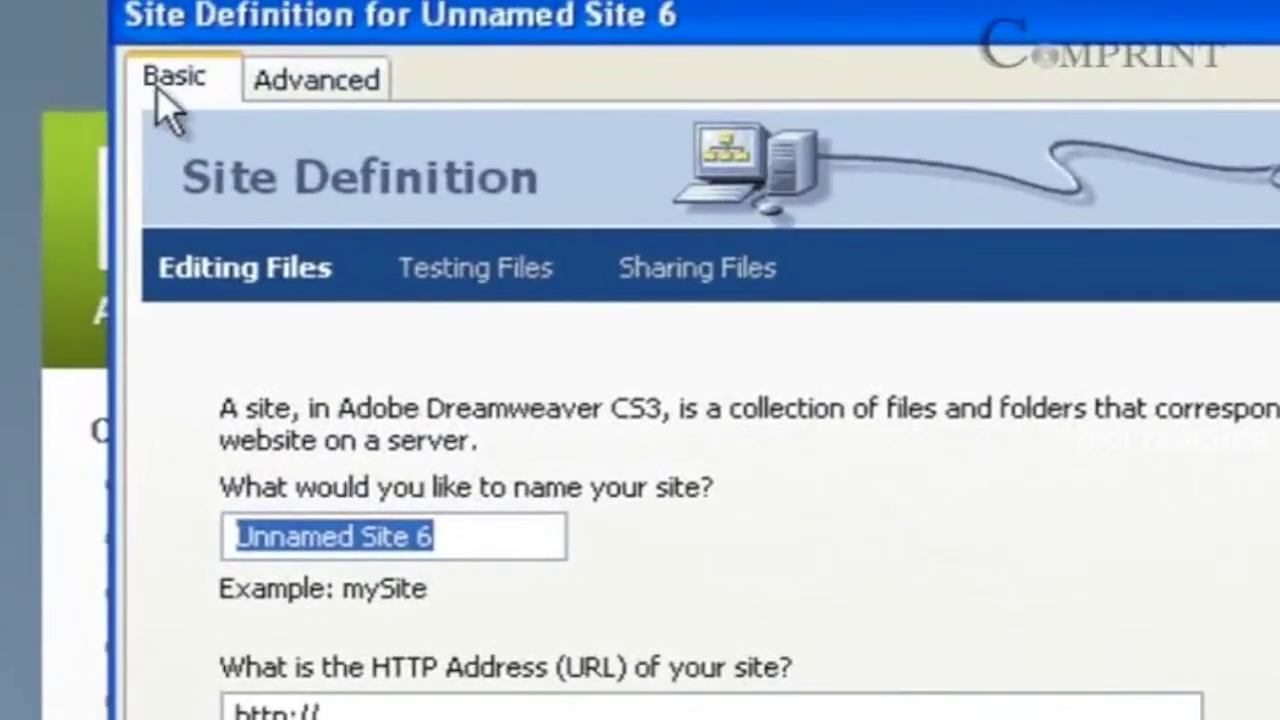
{"action": "left_click", "coordinate": [280, 84]}
{"action": "left_click", "coordinate": [195, 80]}
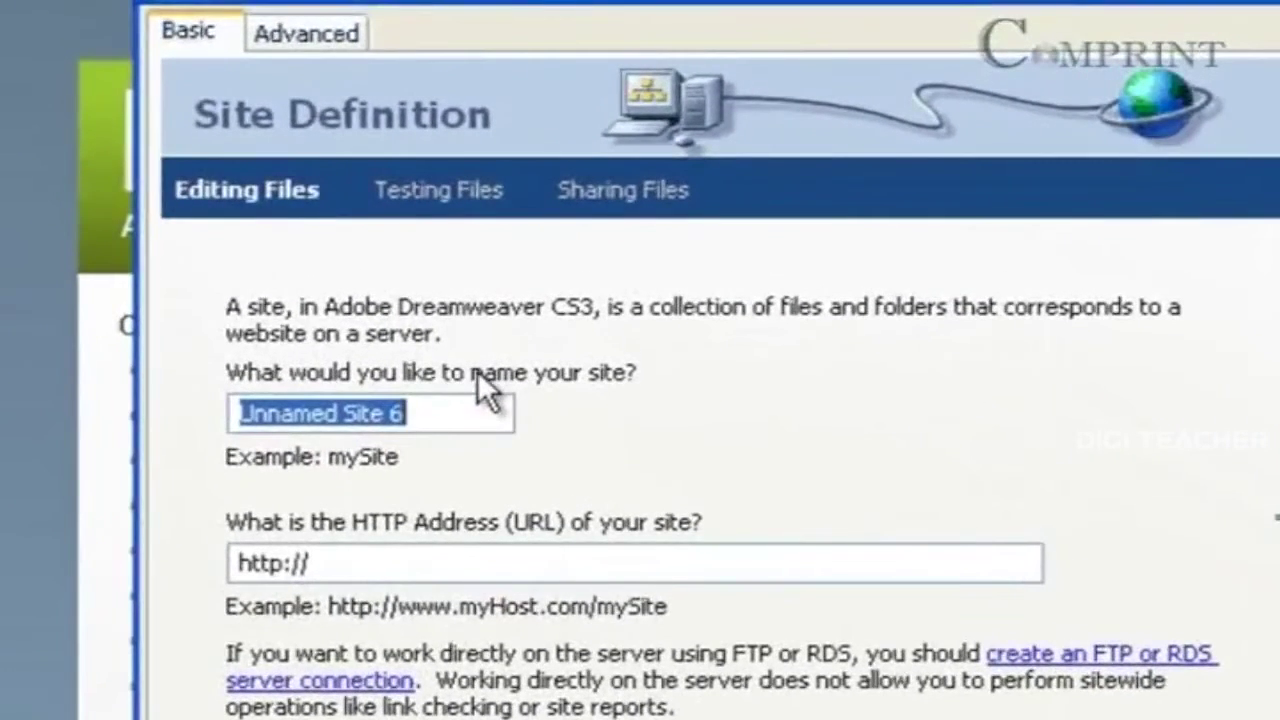
{"action": "left_click", "coordinate": [443, 413]}
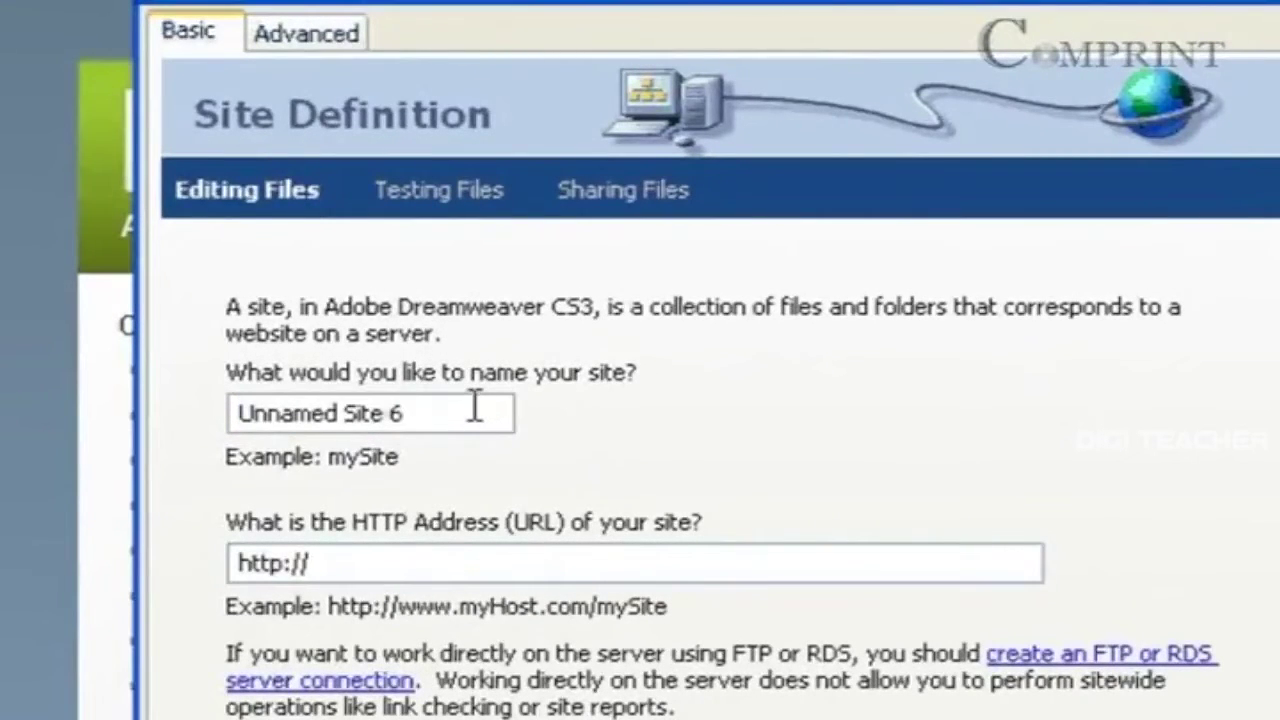
{"action": "left_click_drag", "start_coordinate": [240, 413], "coordinate": [402, 413]}
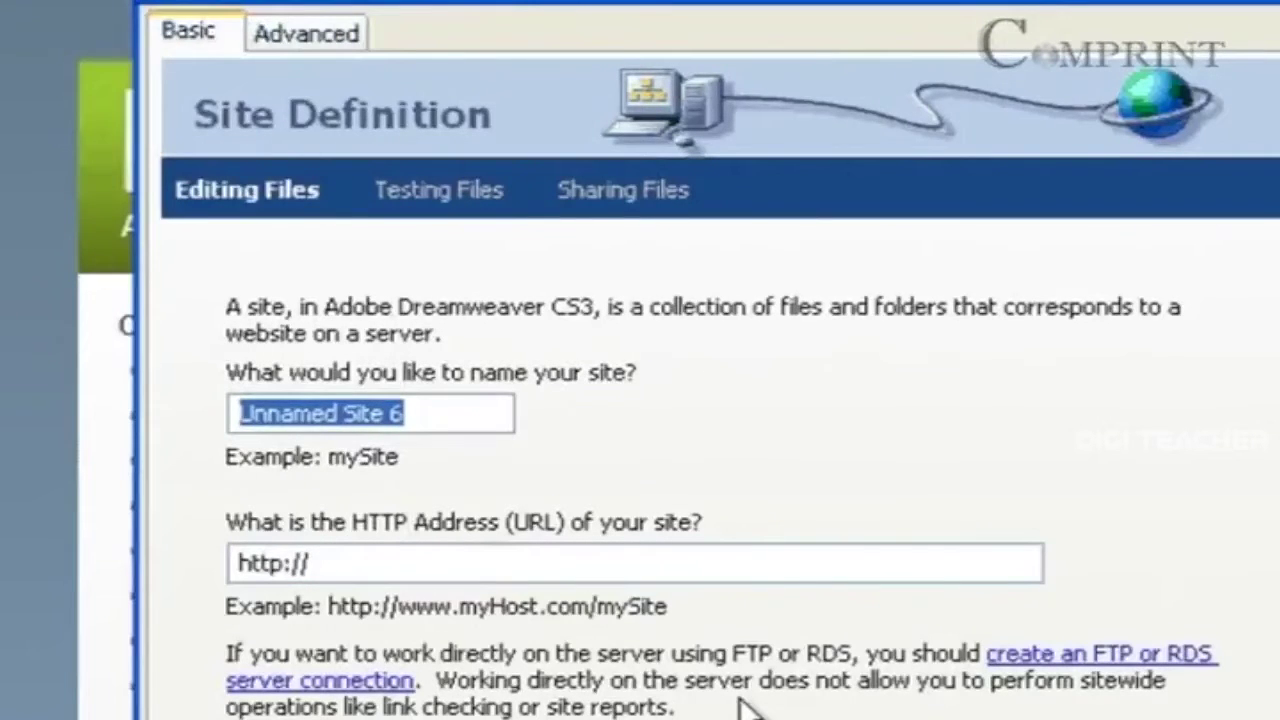
{"action": "type", "text": "custom"}
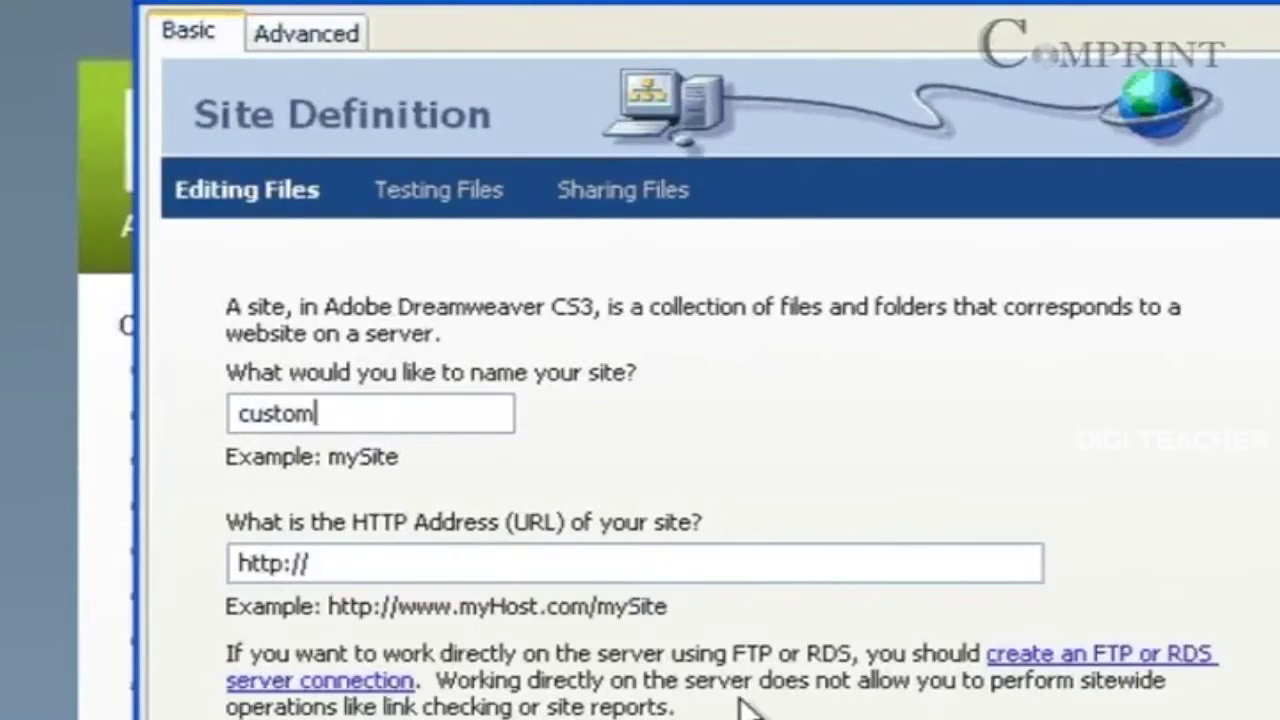
{"action": "type", "text": "paint b"}
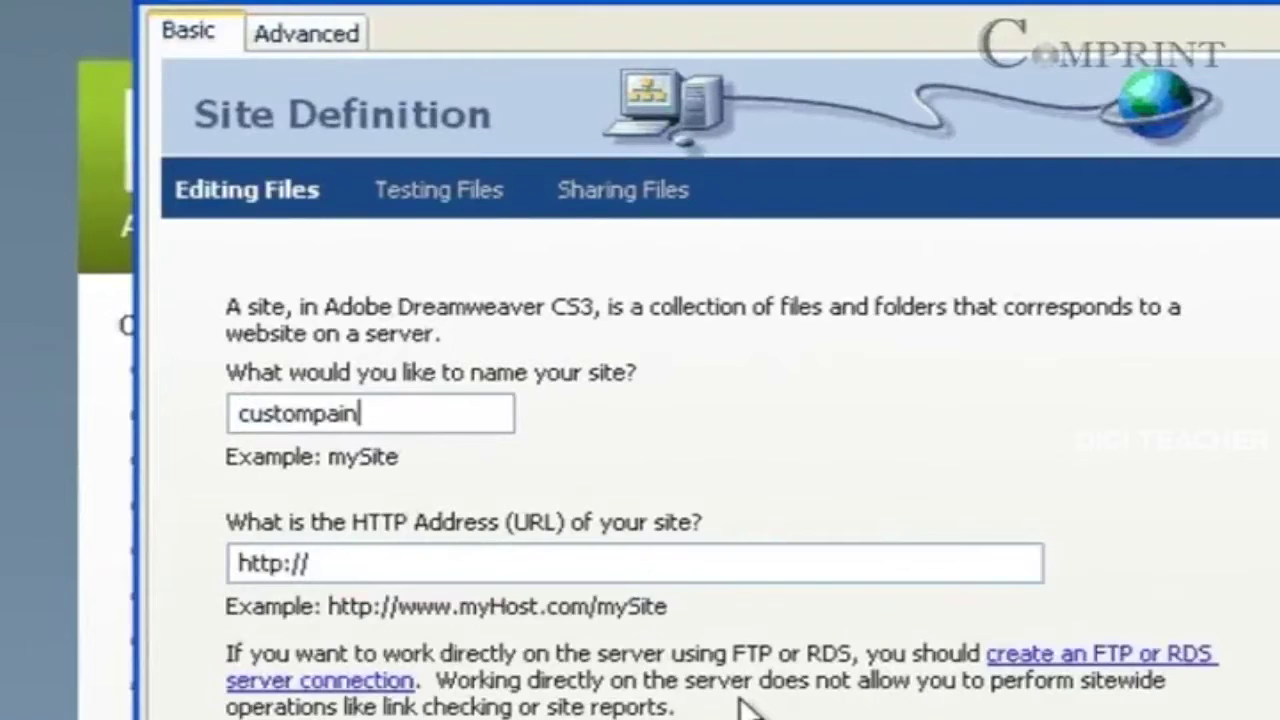
{"action": "key", "text": "BackSpace"}
{"action": "key", "text": "BackSpace"}
{"action": "type", "text": "booth"}
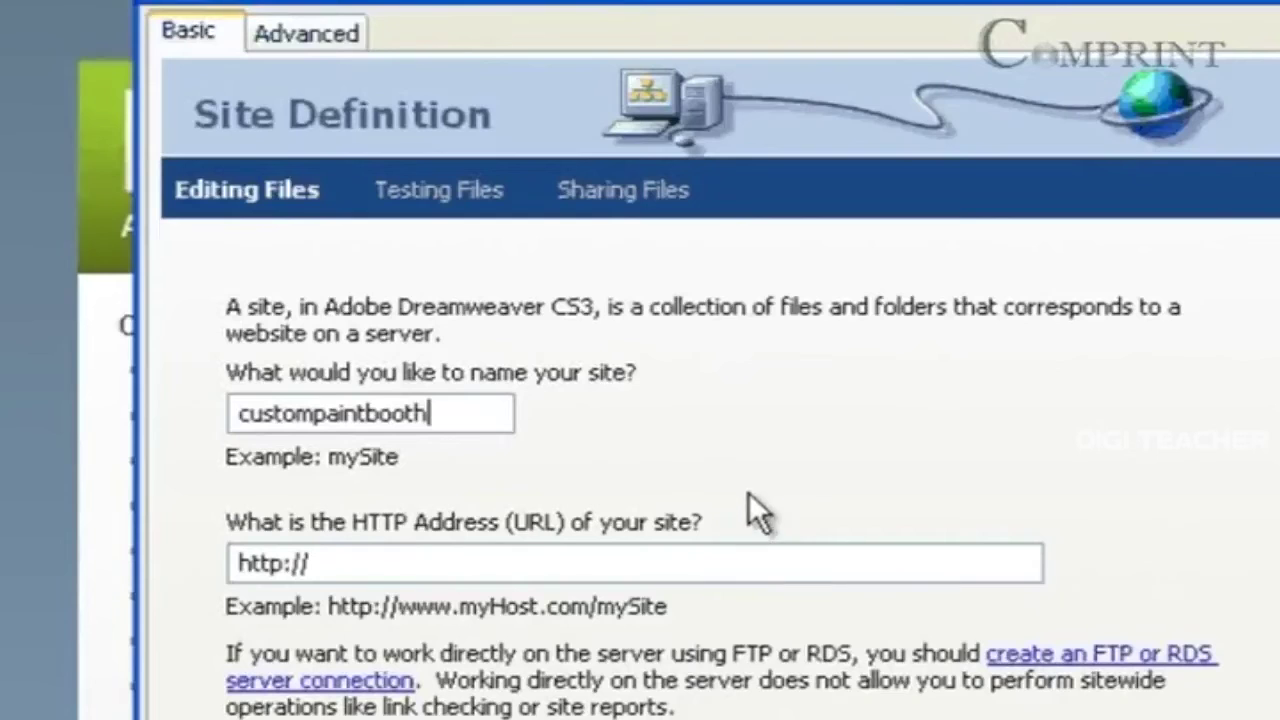
{"action": "left_click", "coordinate": [483, 566]}
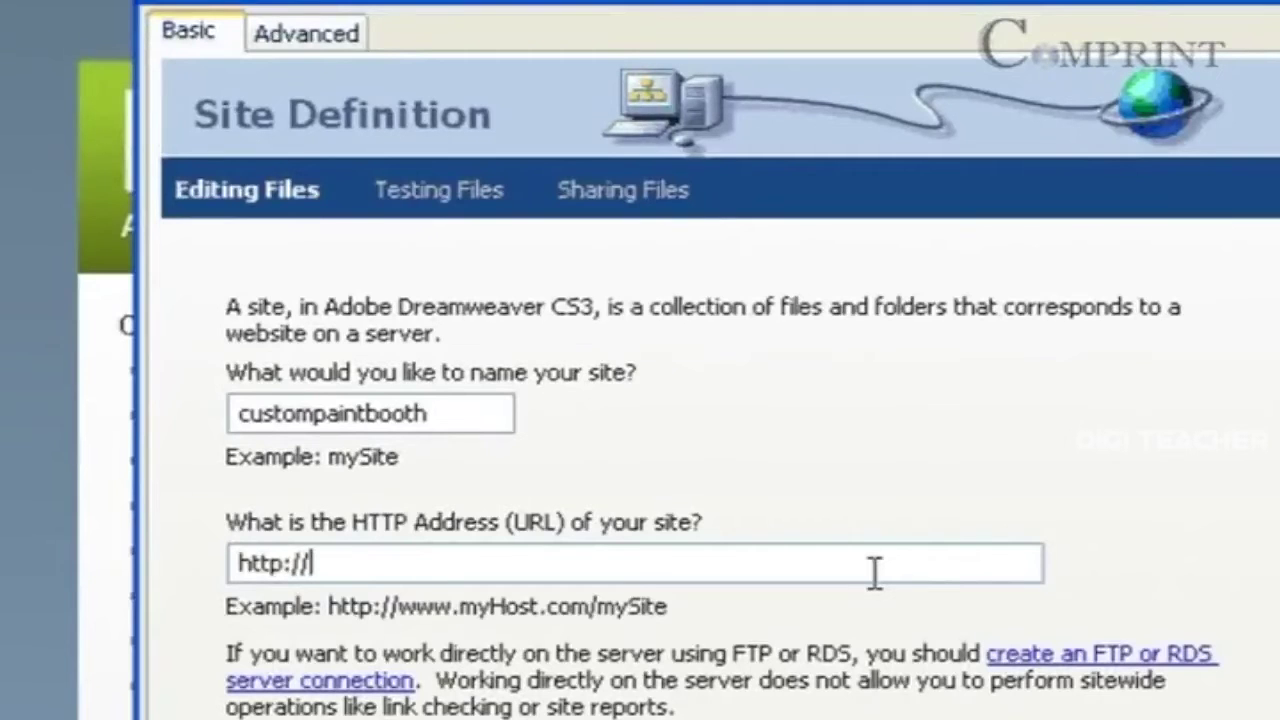
{"action": "type", "text": "www"}
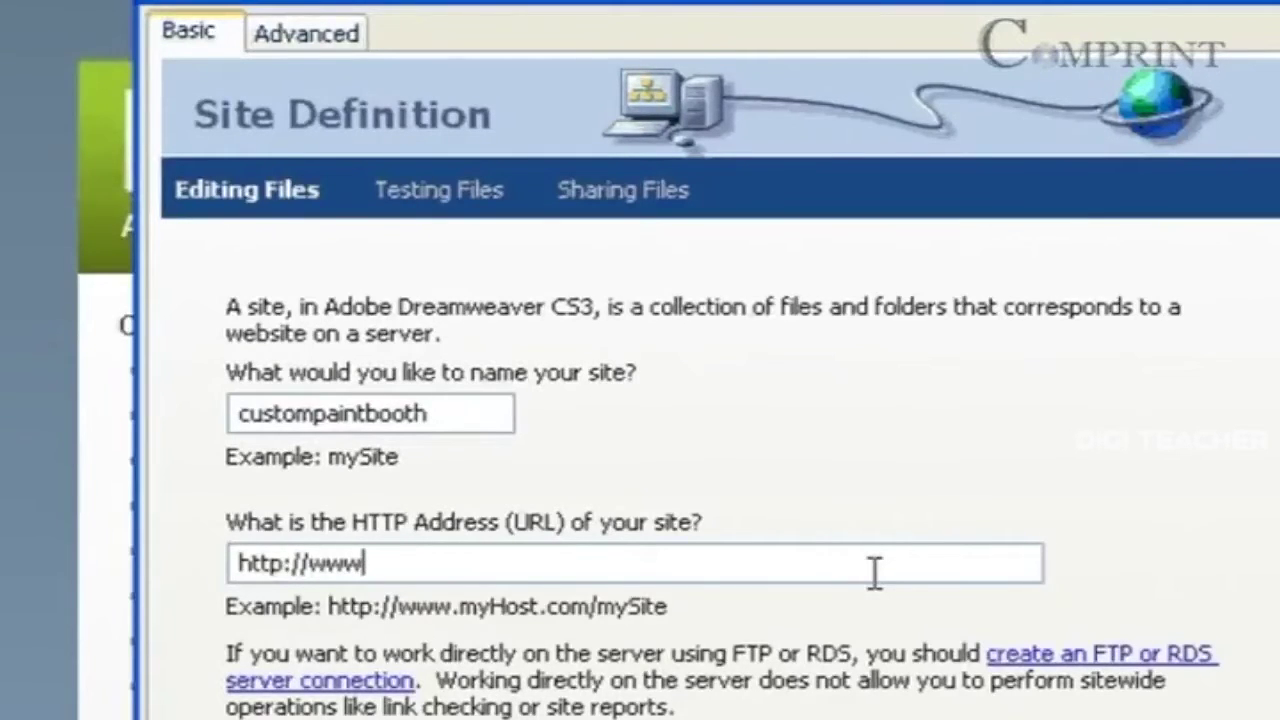
{"action": "type", "text": ".custompaintbooth"}
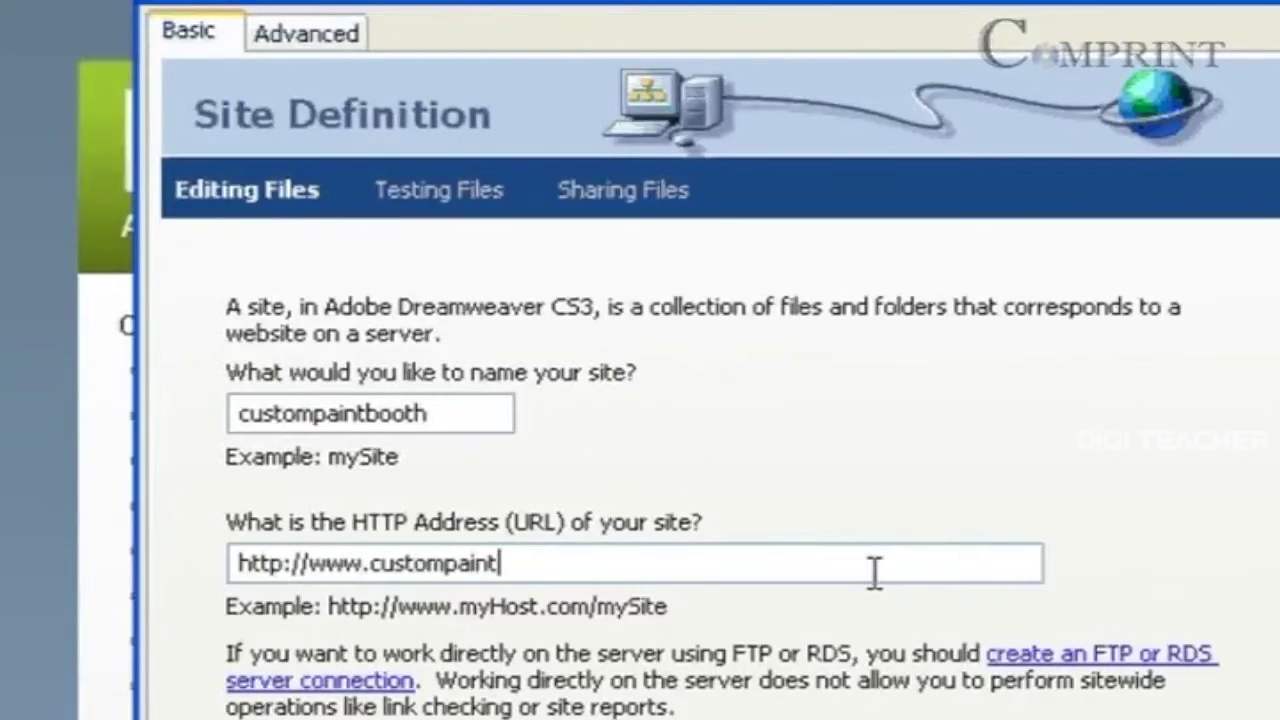
{"action": "type", "text": ".com"}
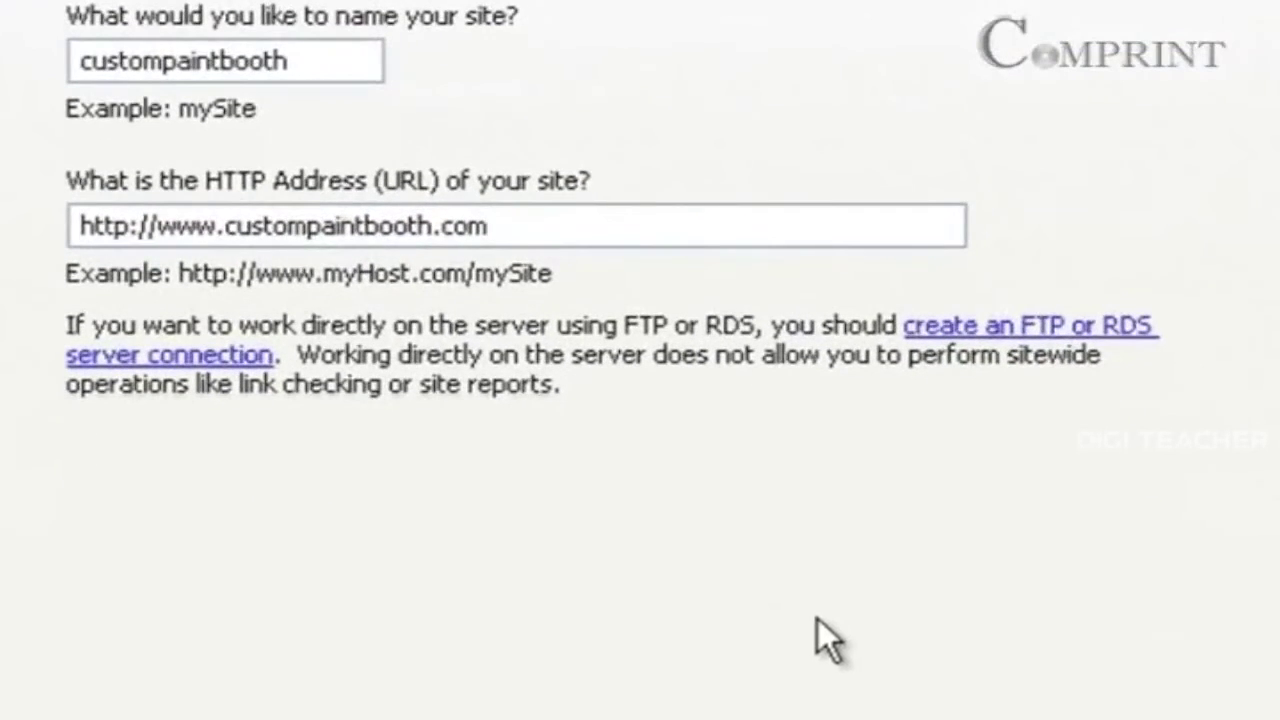
{"action": "left_click", "coordinate": [872, 712]}
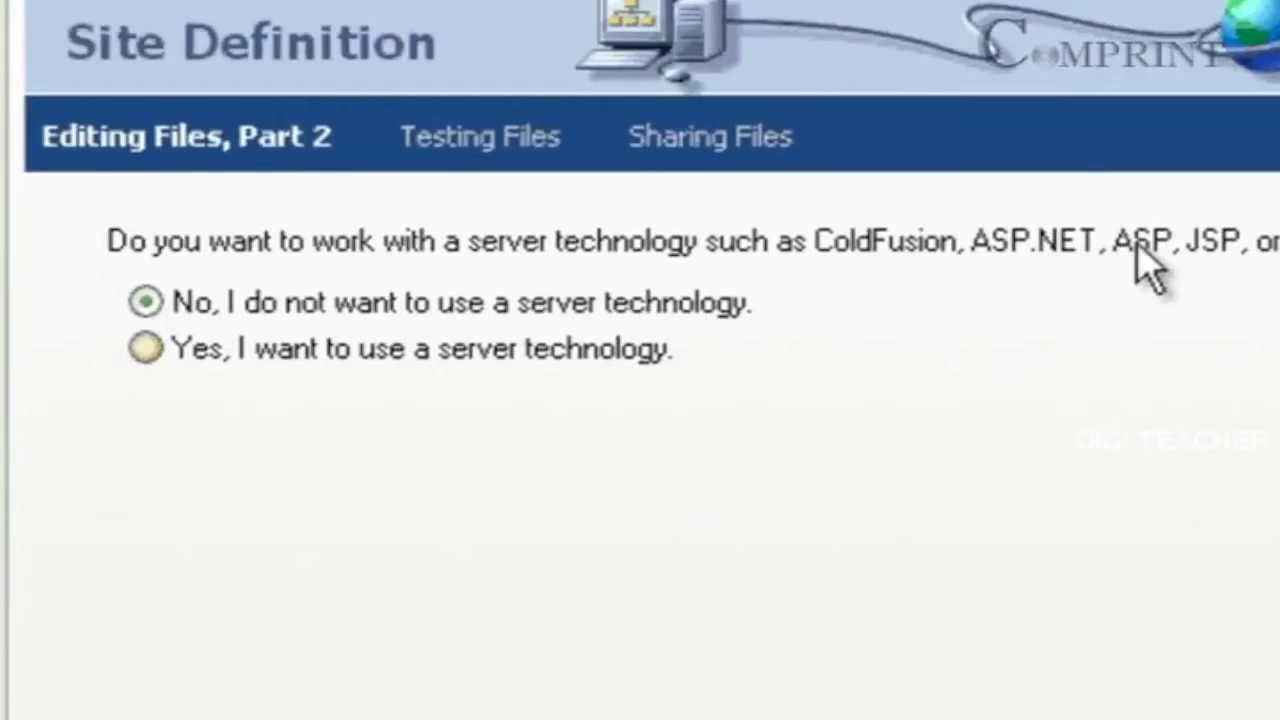
Opt to use a server technology and choose ASP.NET VB
{"action": "left_click", "coordinate": [146, 348]}
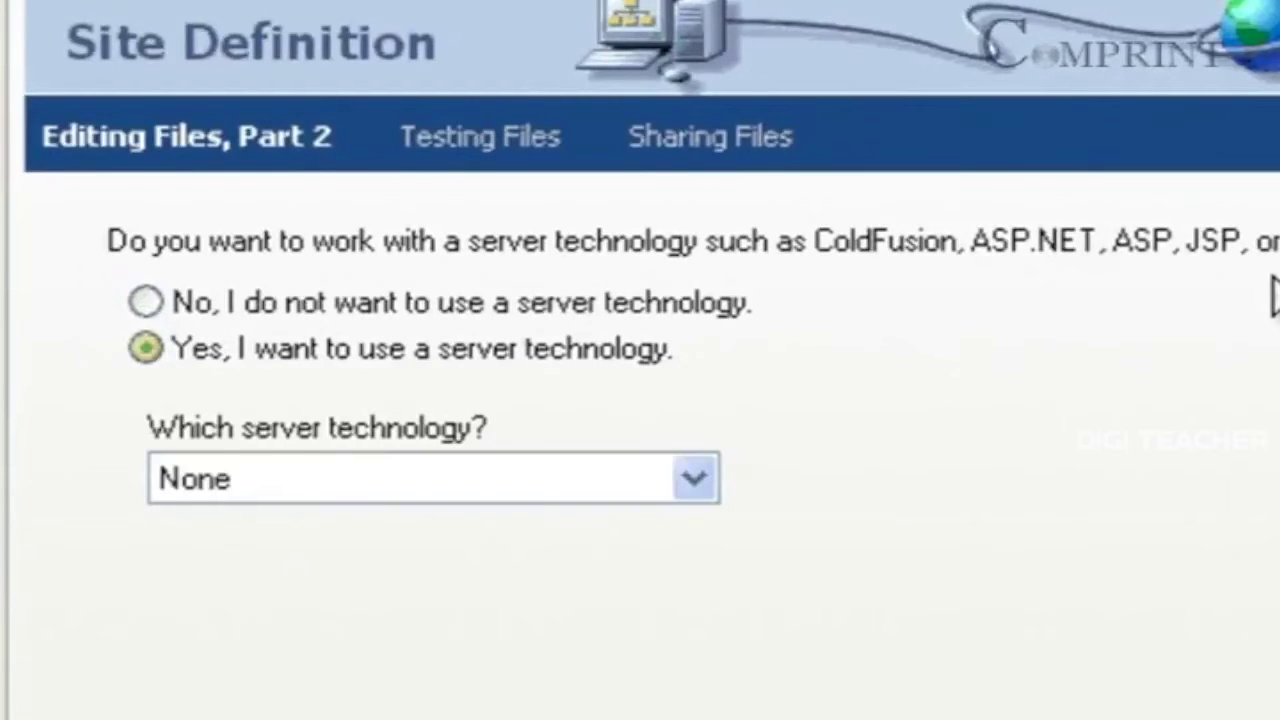
{"action": "left_click", "coordinate": [694, 478]}
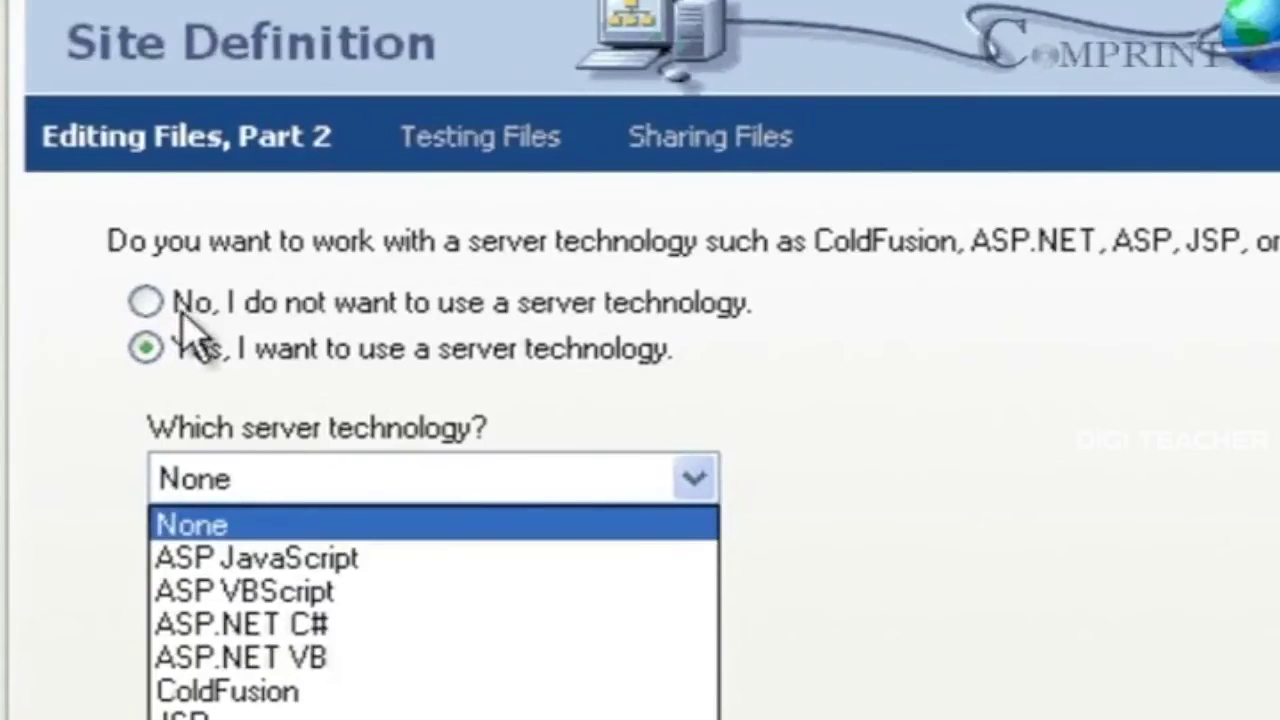
{"action": "key", "text": "Down"}
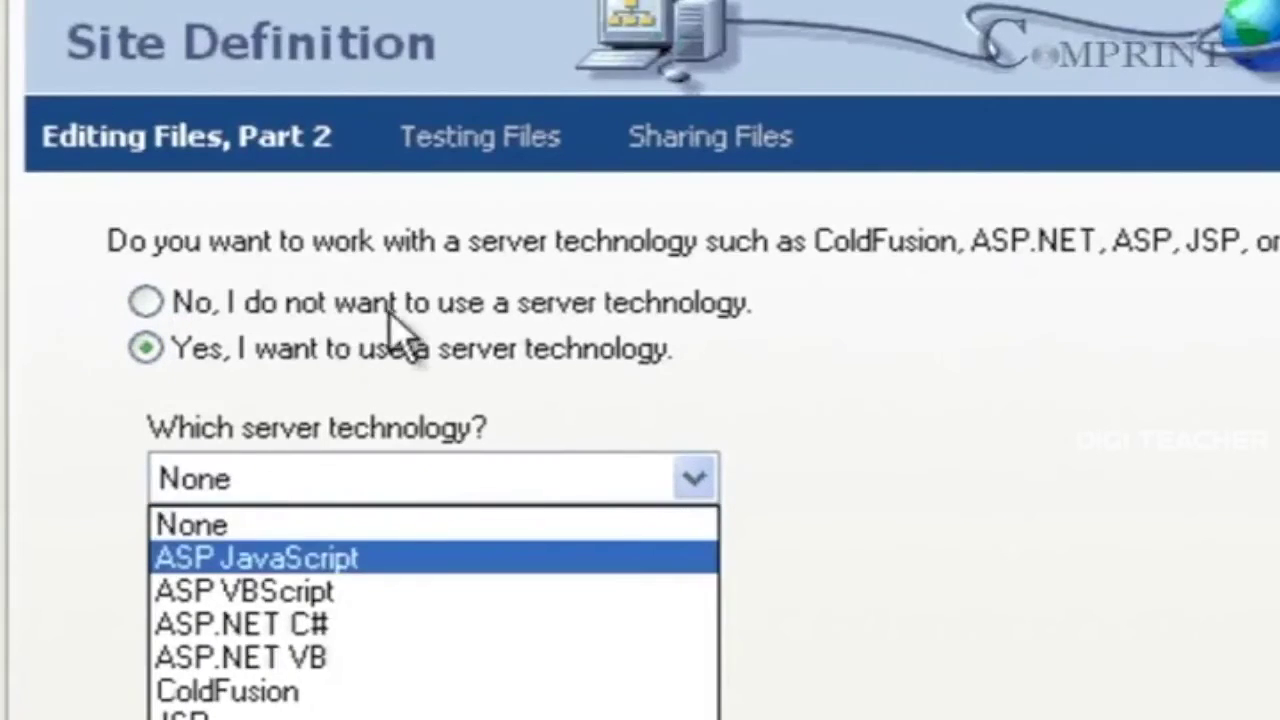
{"action": "key", "text": "Down"}
{"action": "key", "text": "Down"}
{"action": "key", "text": "Down"}
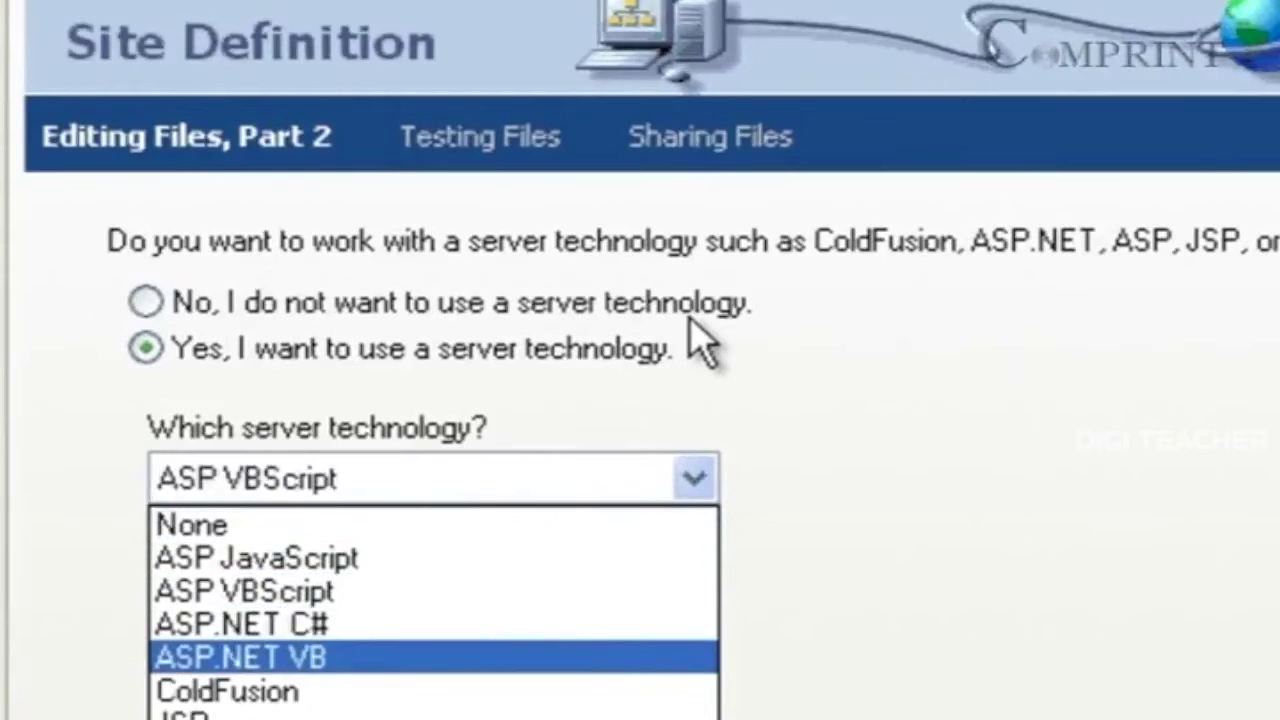
{"action": "key", "text": "Return"}
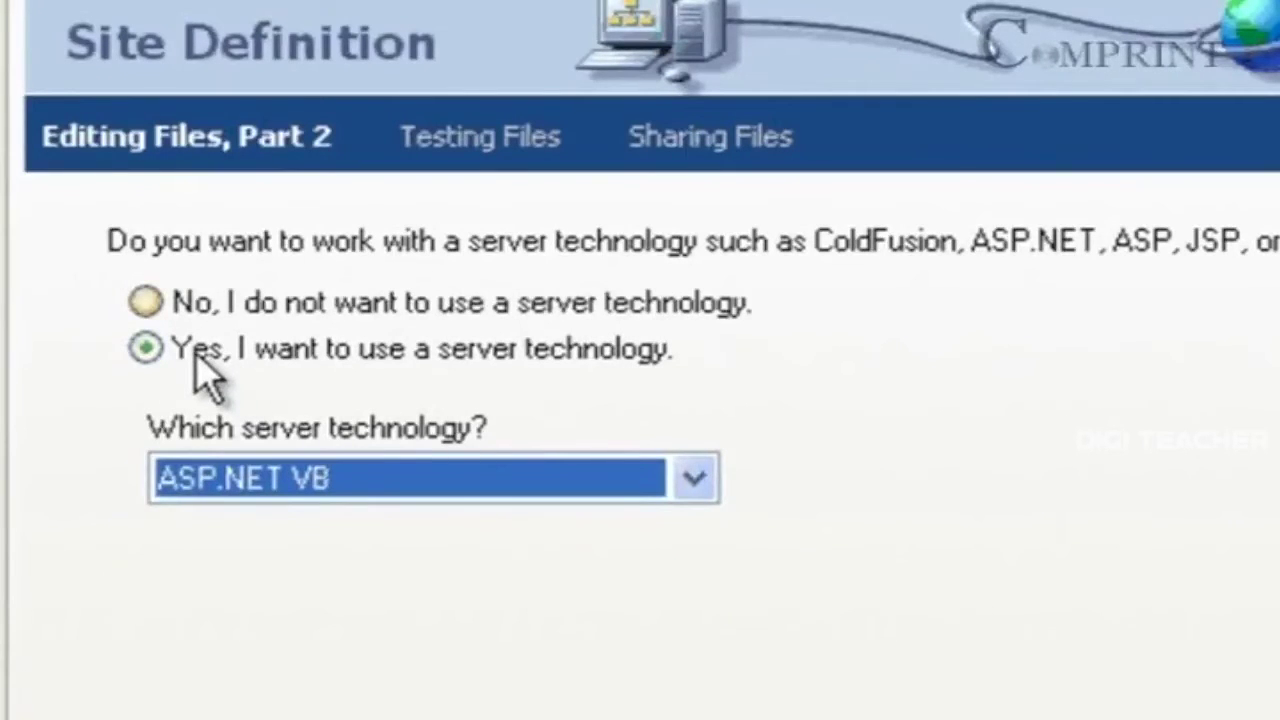
Decline a server technology, choose editing local copies stored in D:\custompaintbooth\, and continue to the file sharing settings
{"action": "key", "text": "alt+n"}
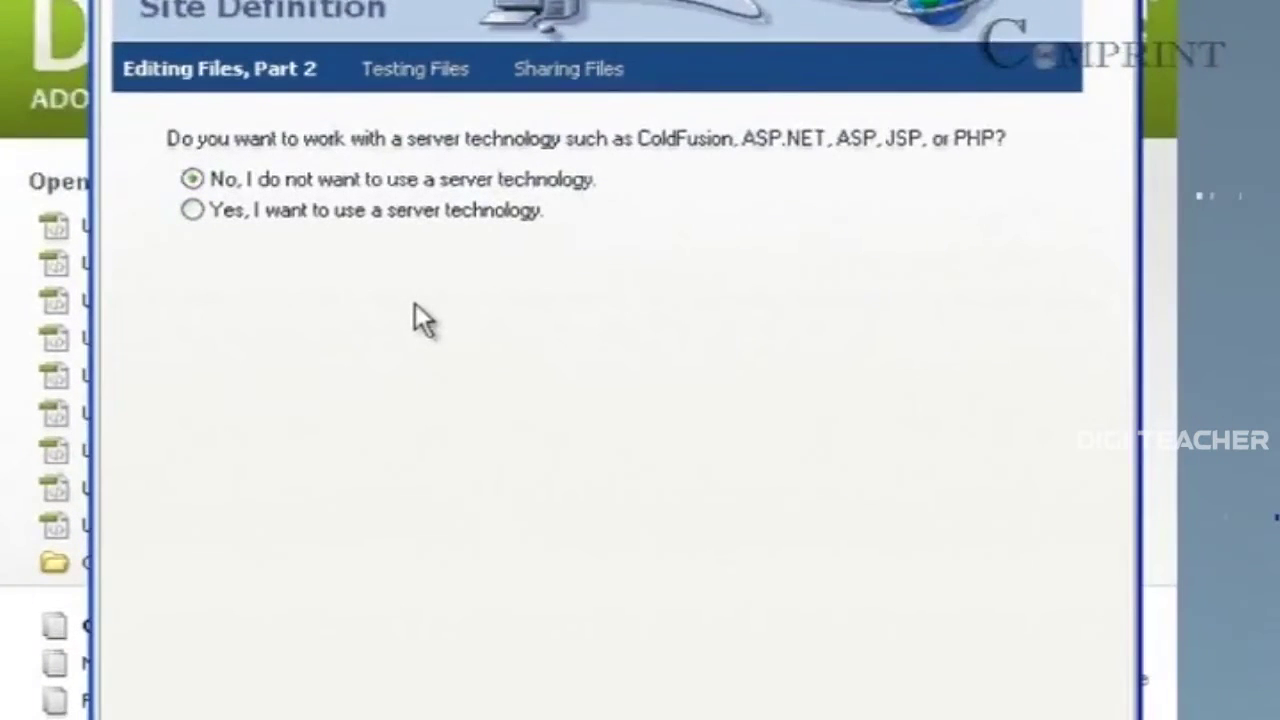
{"action": "key", "text": "Return"}
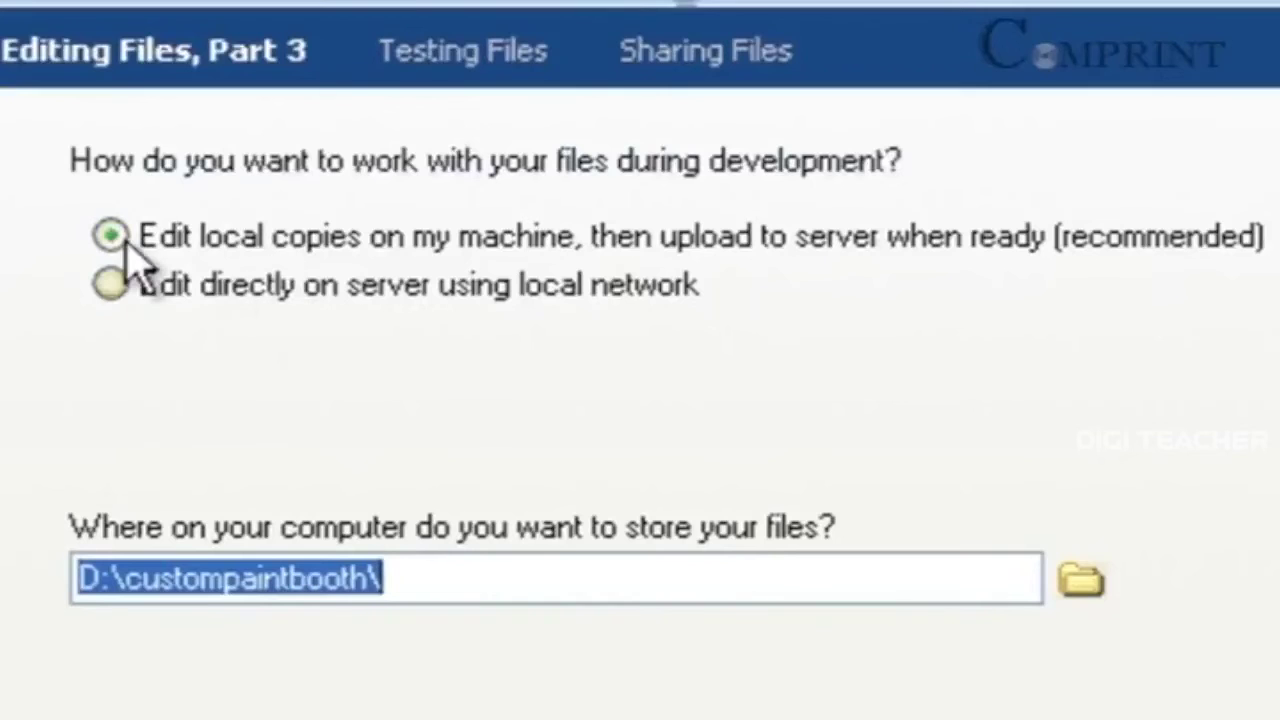
{"action": "left_click", "coordinate": [160, 242]}
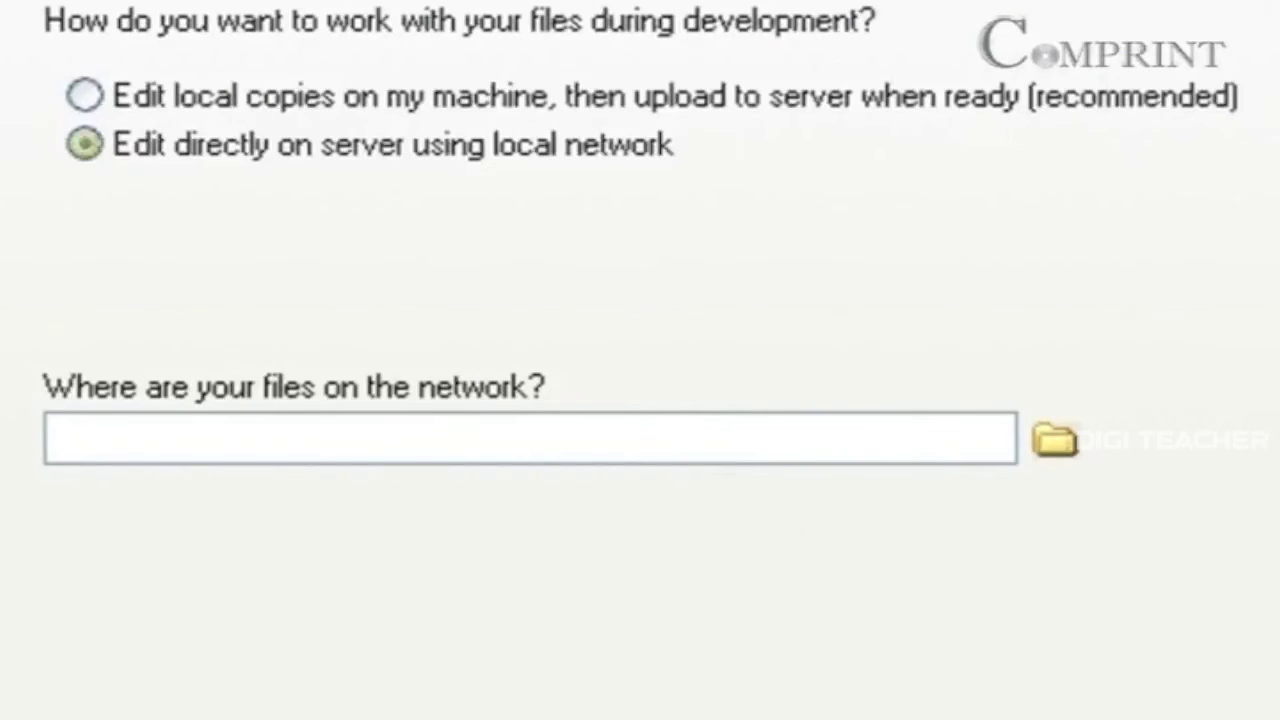
{"action": "key", "text": "Up"}
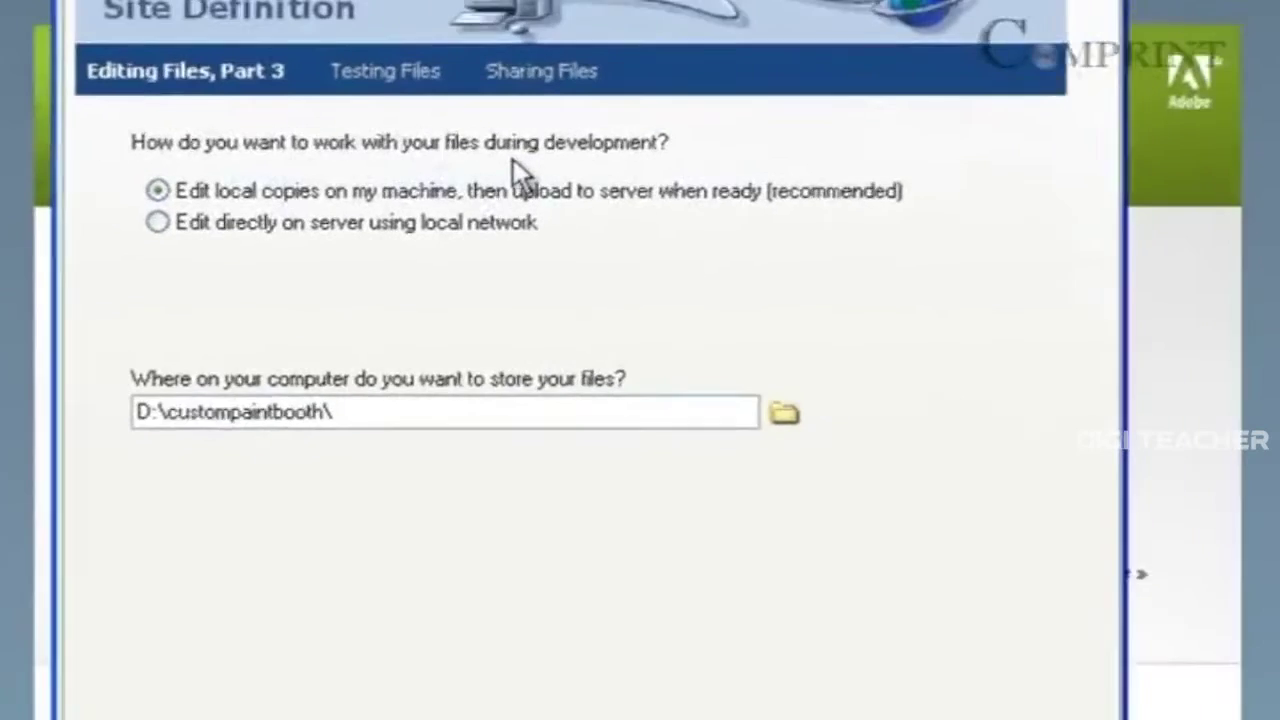
{"action": "key", "text": "Return"}
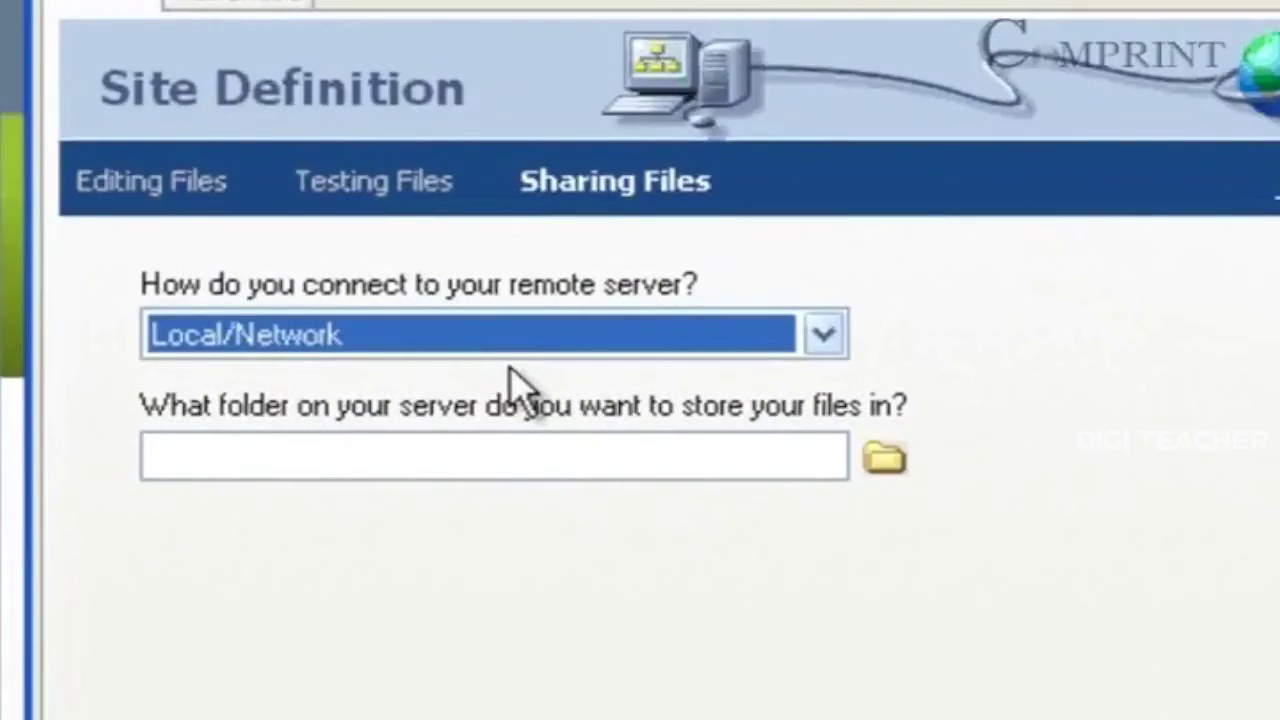
Set the remote server connection method to FTP
{"action": "key", "text": "alt+Down"}
{"action": "left_click", "coordinate": [515, 380]}
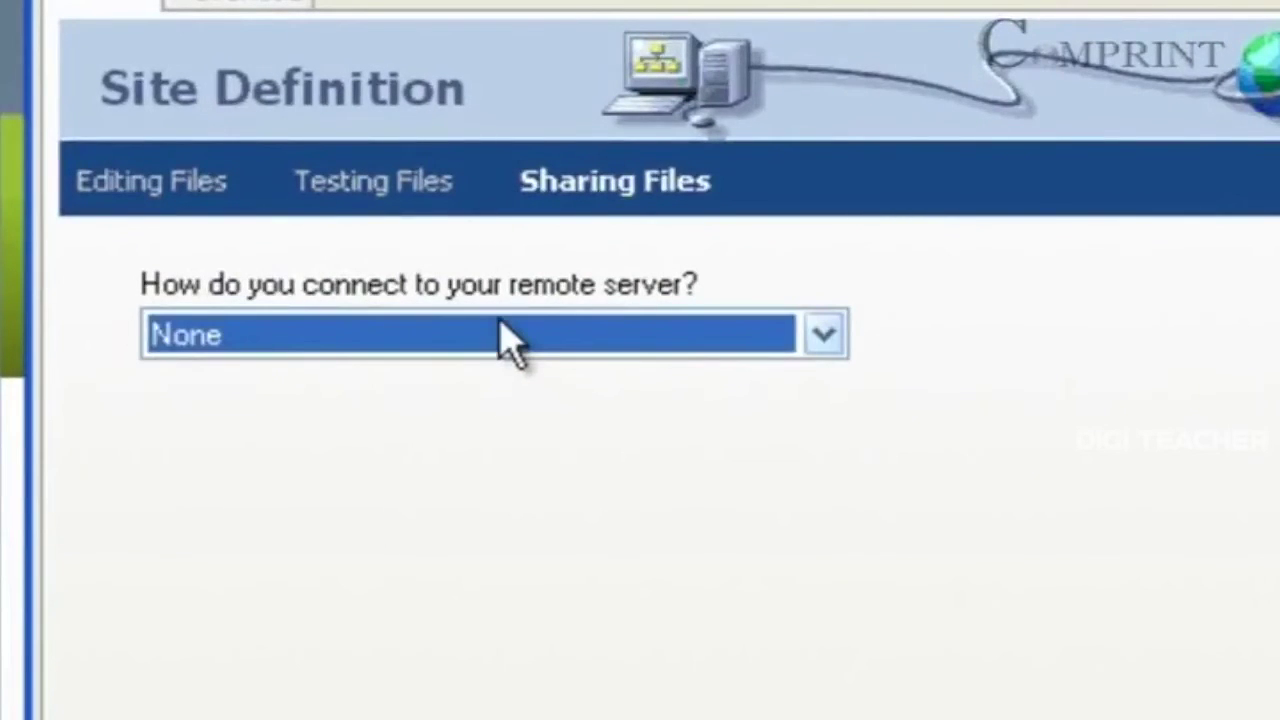
{"action": "left_click", "coordinate": [505, 338]}
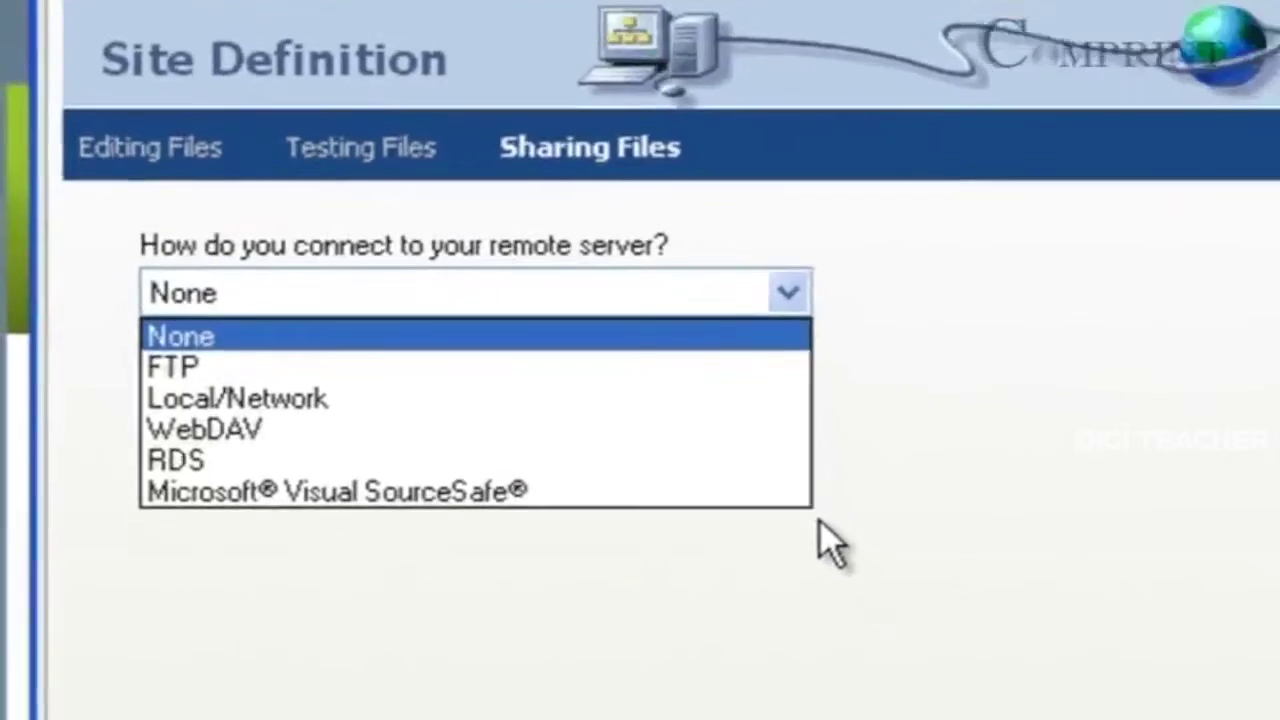
{"action": "key", "text": "Down"}
{"action": "key", "text": "Return"}
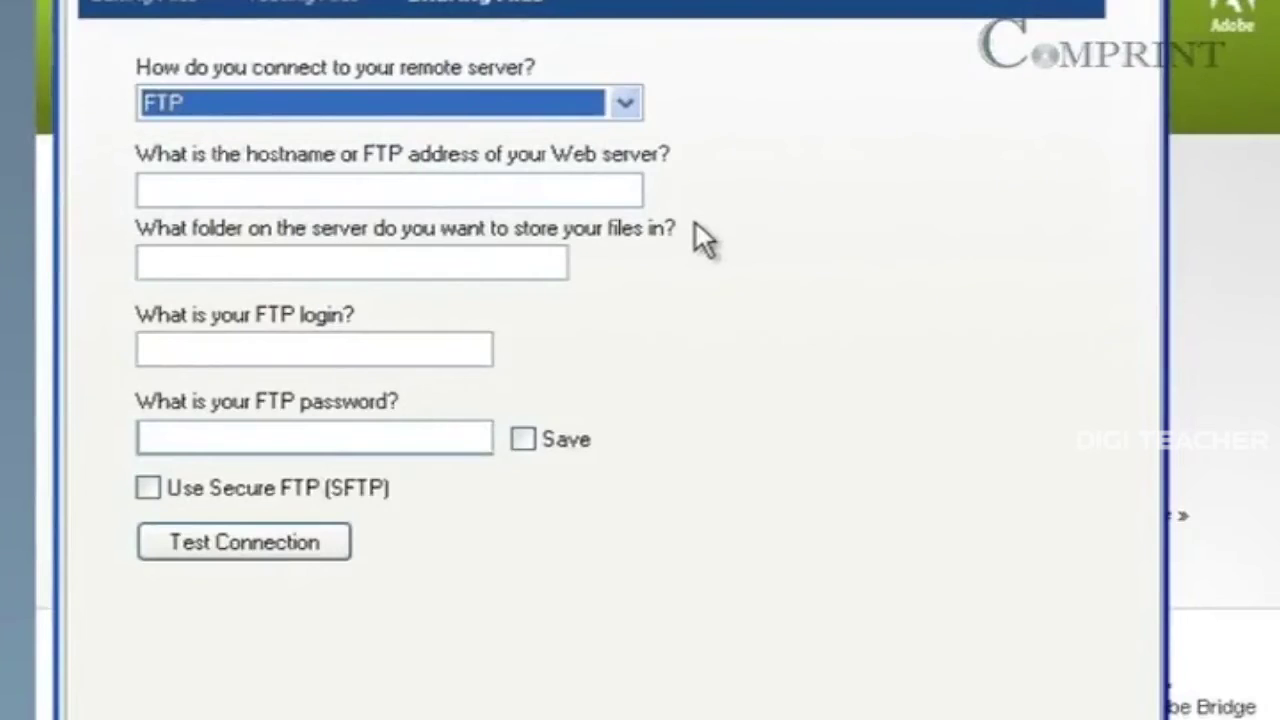
Examine the FTP connection fields for hostname, server folder, login and password
{"action": "key", "text": "Tab"}
{"action": "key", "text": "Tab"}
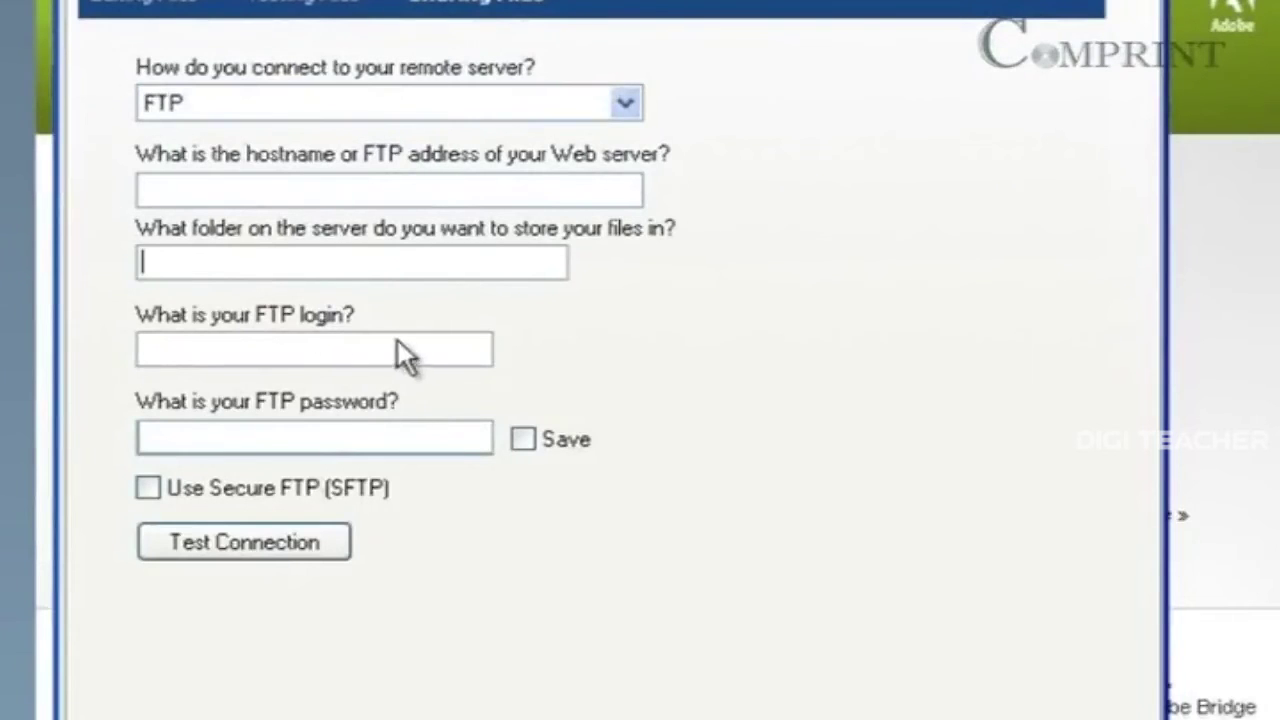
{"action": "key", "text": "Tab"}
{"action": "key", "text": "Tab"}
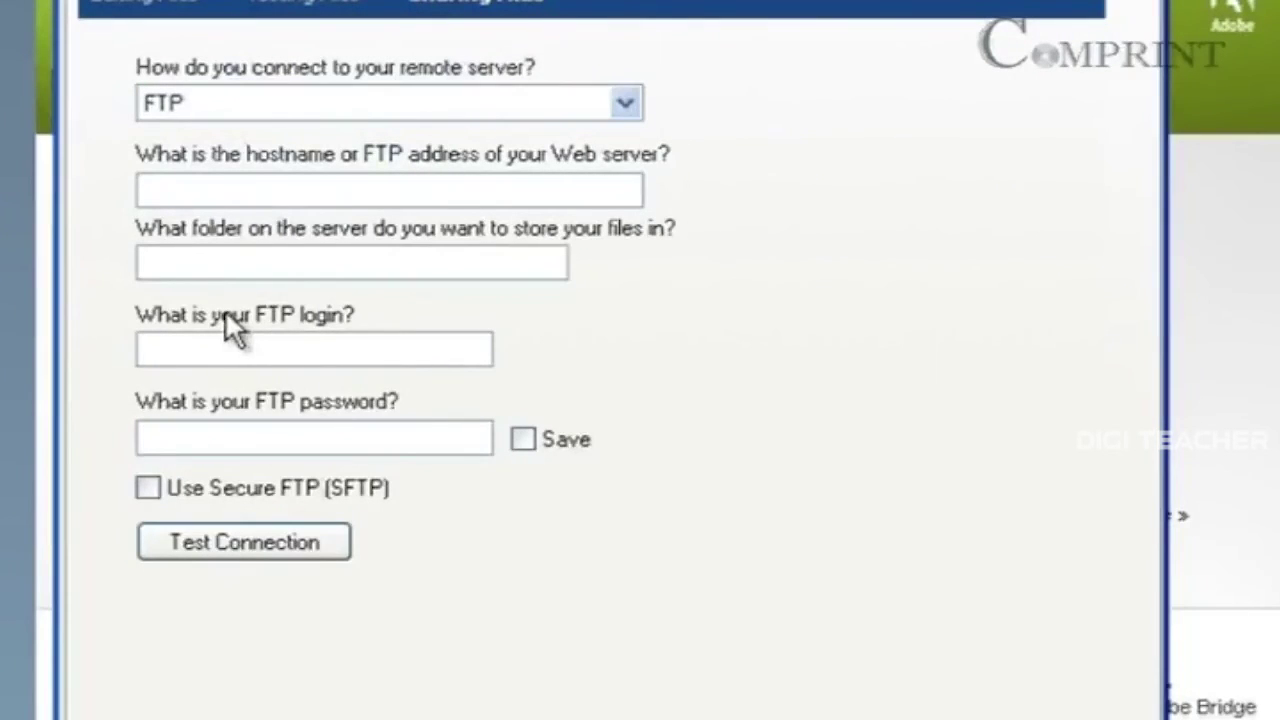
{"action": "key", "text": "shift+Tab"}
{"action": "key", "text": "shift+Tab"}
{"action": "key", "text": "shift+Tab"}
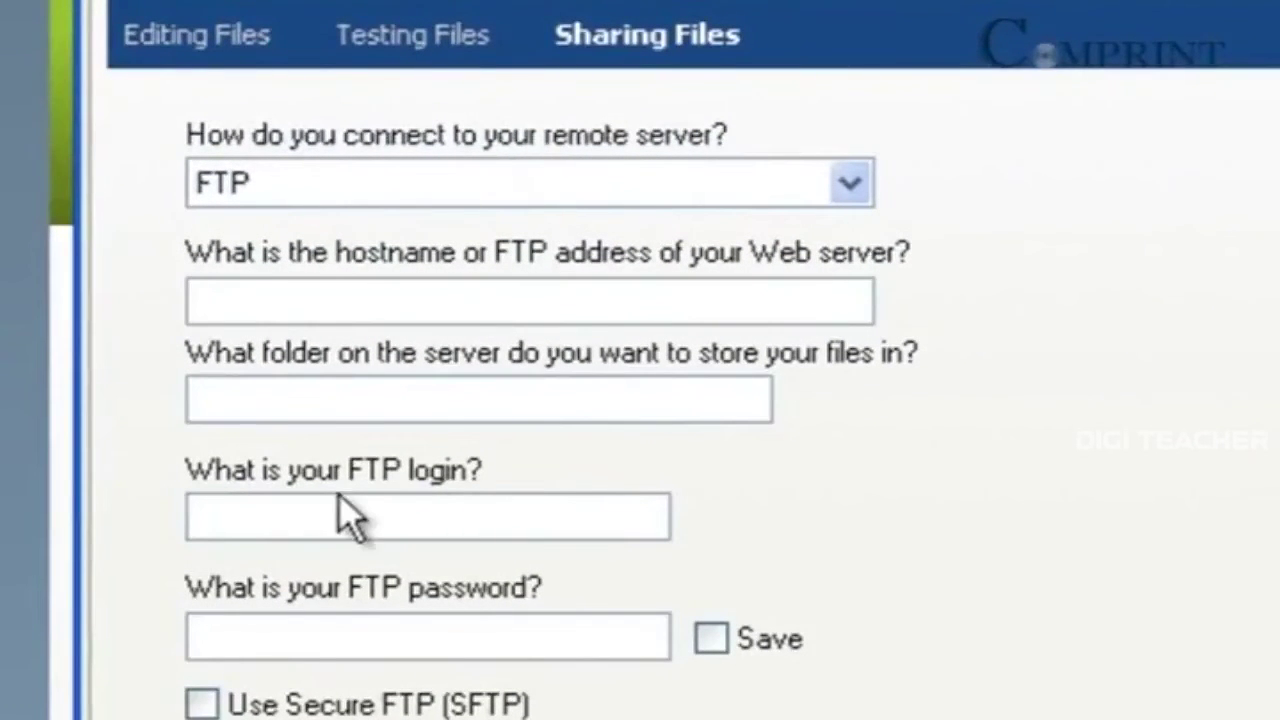
{"action": "key", "text": "Tab"}
{"action": "key", "text": "Tab"}
{"action": "key", "text": "Tab"}
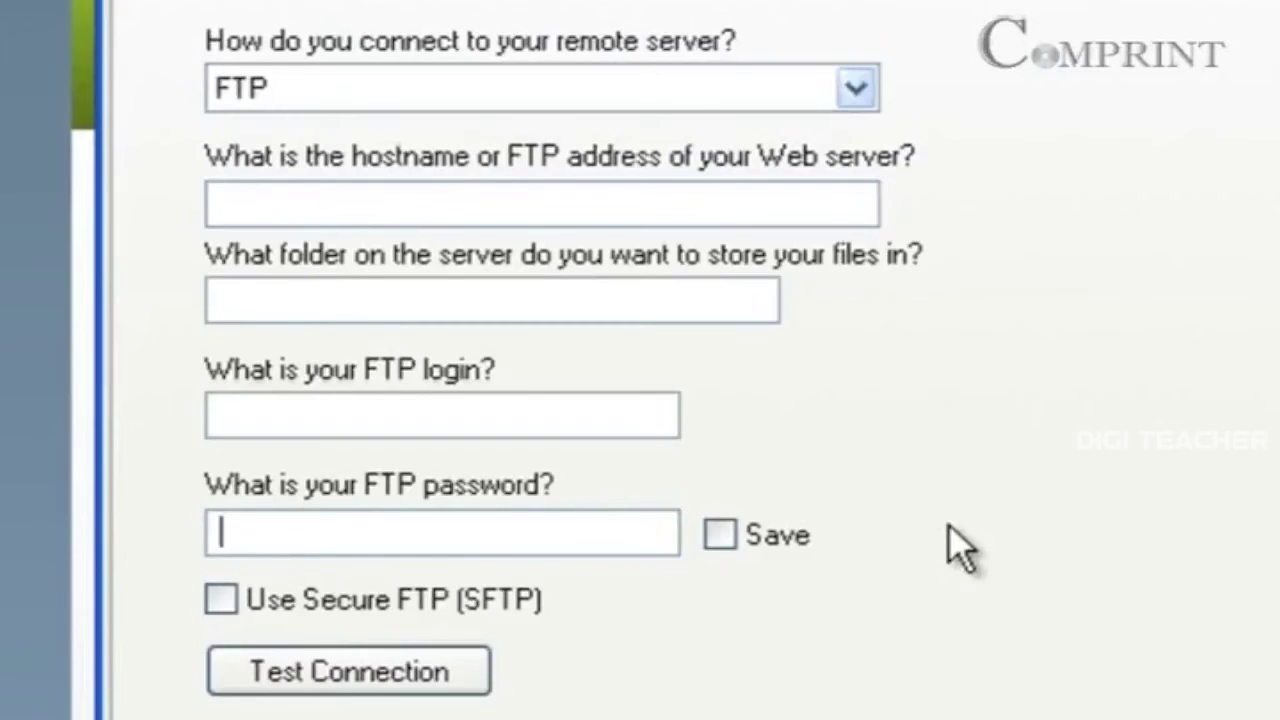
Look through the available remote server connection methods
{"action": "key", "text": "alt+Down"}
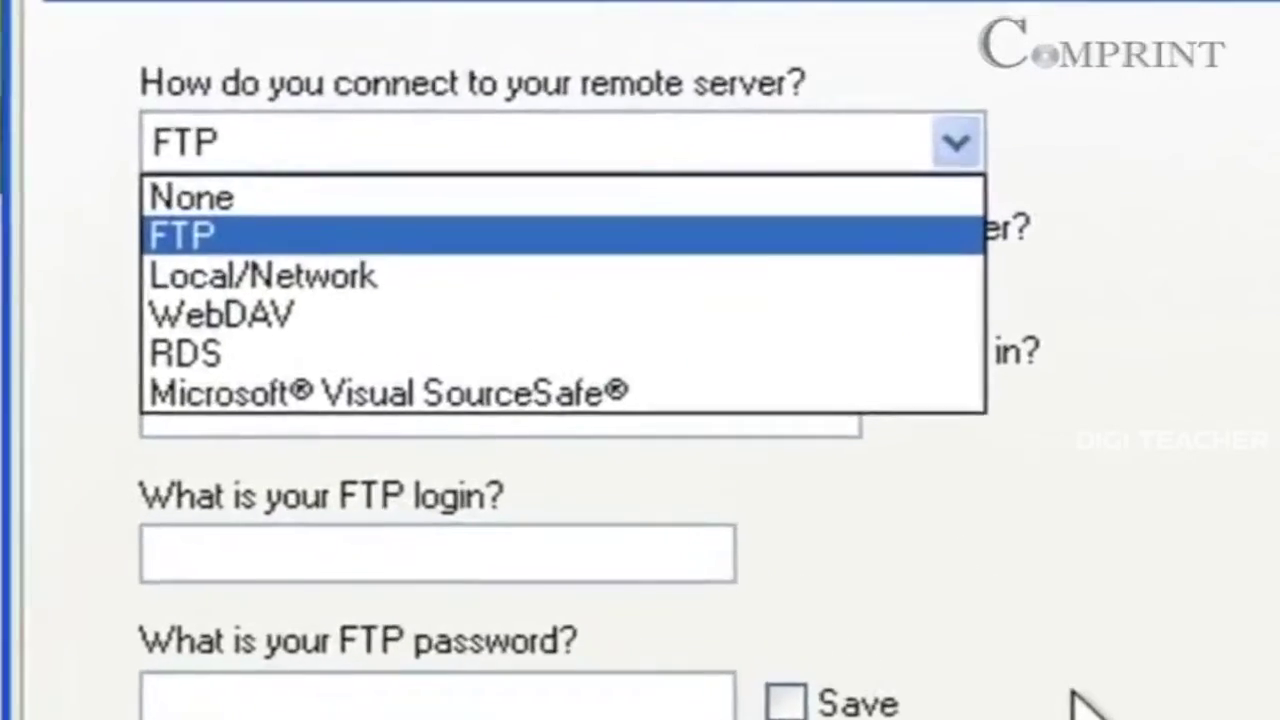
{"action": "key", "text": "Down"}
{"action": "key", "text": "Down"}
{"action": "key", "text": "Down"}
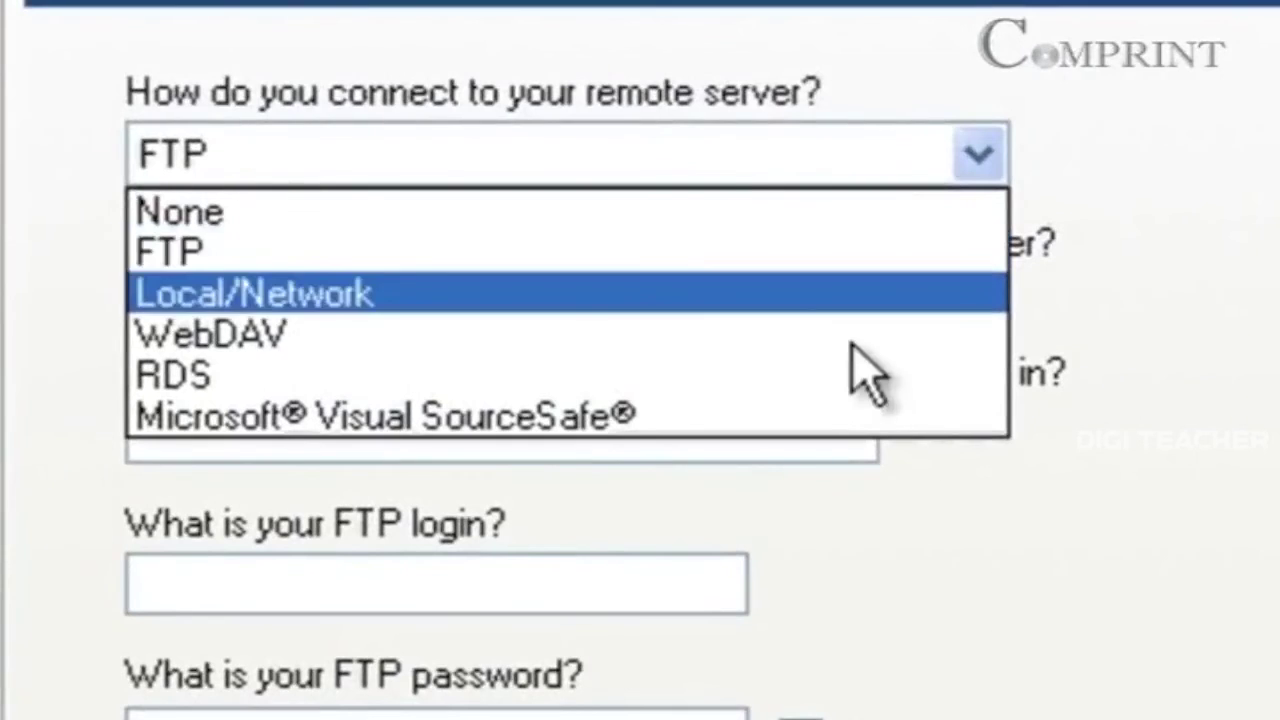
{"action": "key", "text": "Down"}
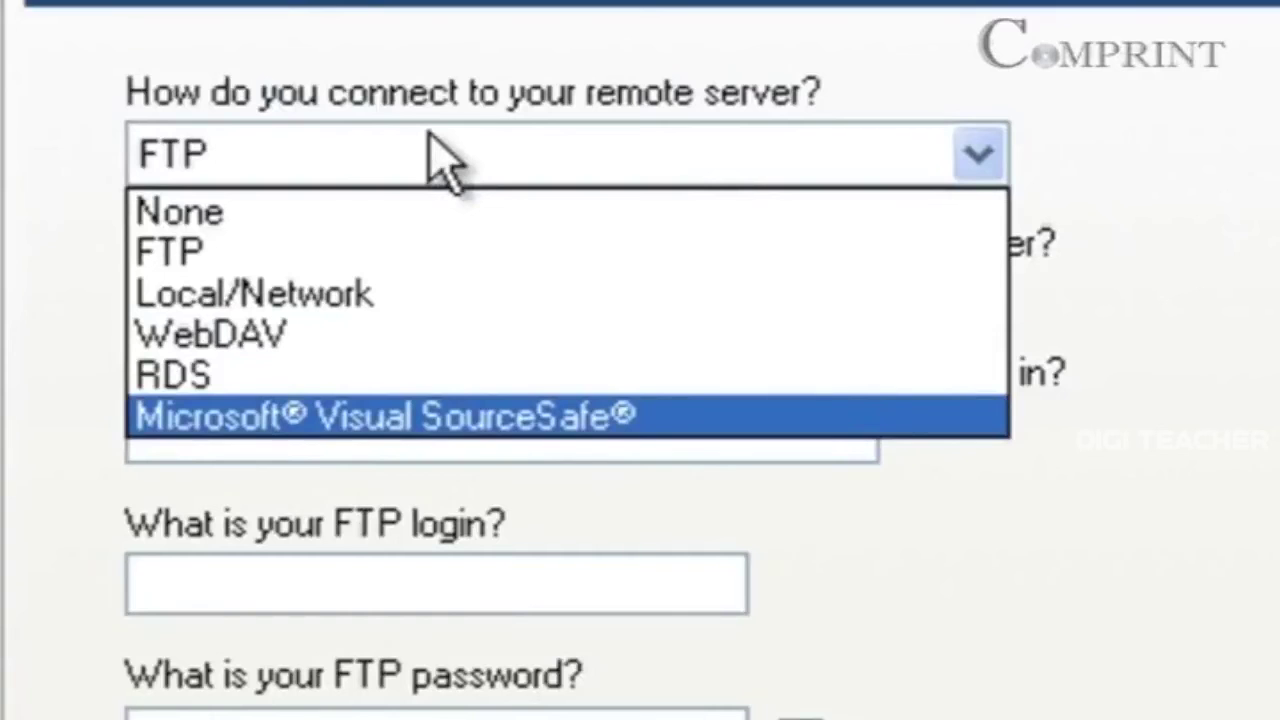
{"action": "key", "text": "Up"}
{"action": "key", "text": "Up"}
{"action": "key", "text": "Up"}
{"action": "key", "text": "Up"}
{"action": "key", "text": "Up"}
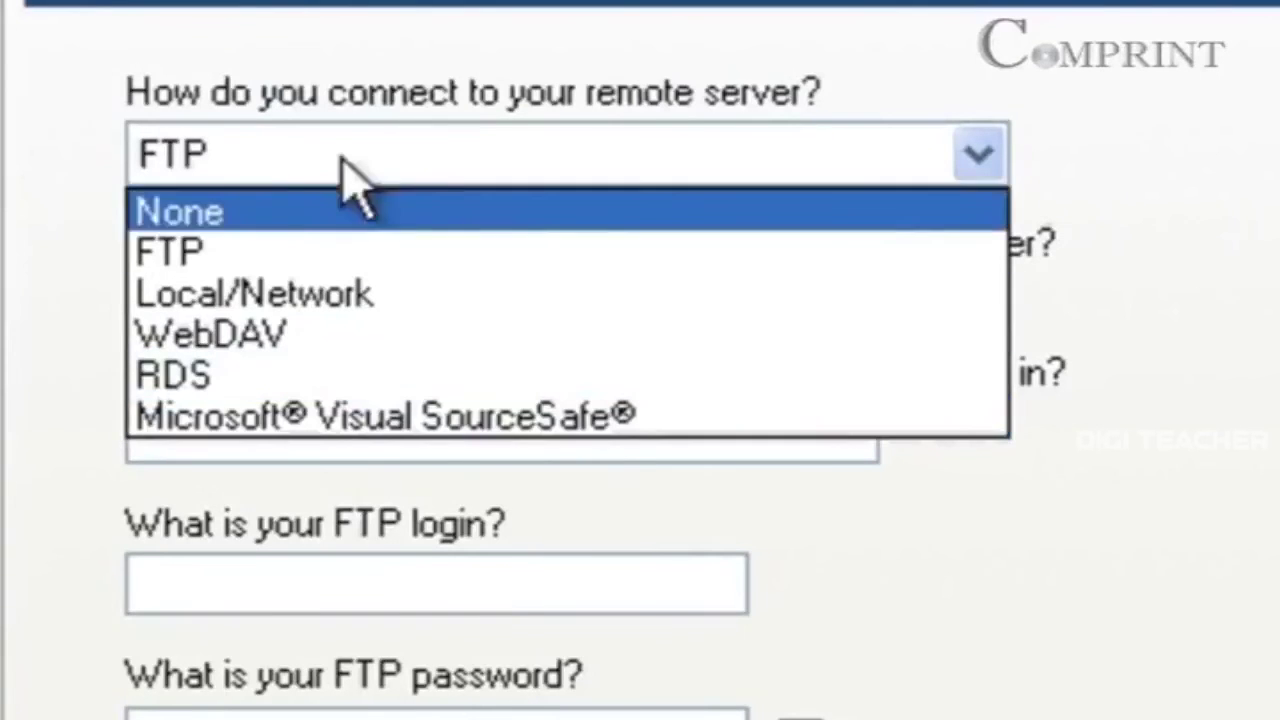
{"action": "key", "text": "Down"}
{"action": "key", "text": "Down"}
{"action": "key", "text": "Down"}
{"action": "key", "text": "Down"}
Set the remote server connection to None and finish the site definition from its summary
{"action": "key", "text": "Up"}
{"action": "key", "text": "Up"}
{"action": "key", "text": "Up"}
{"action": "key", "text": "Up"}
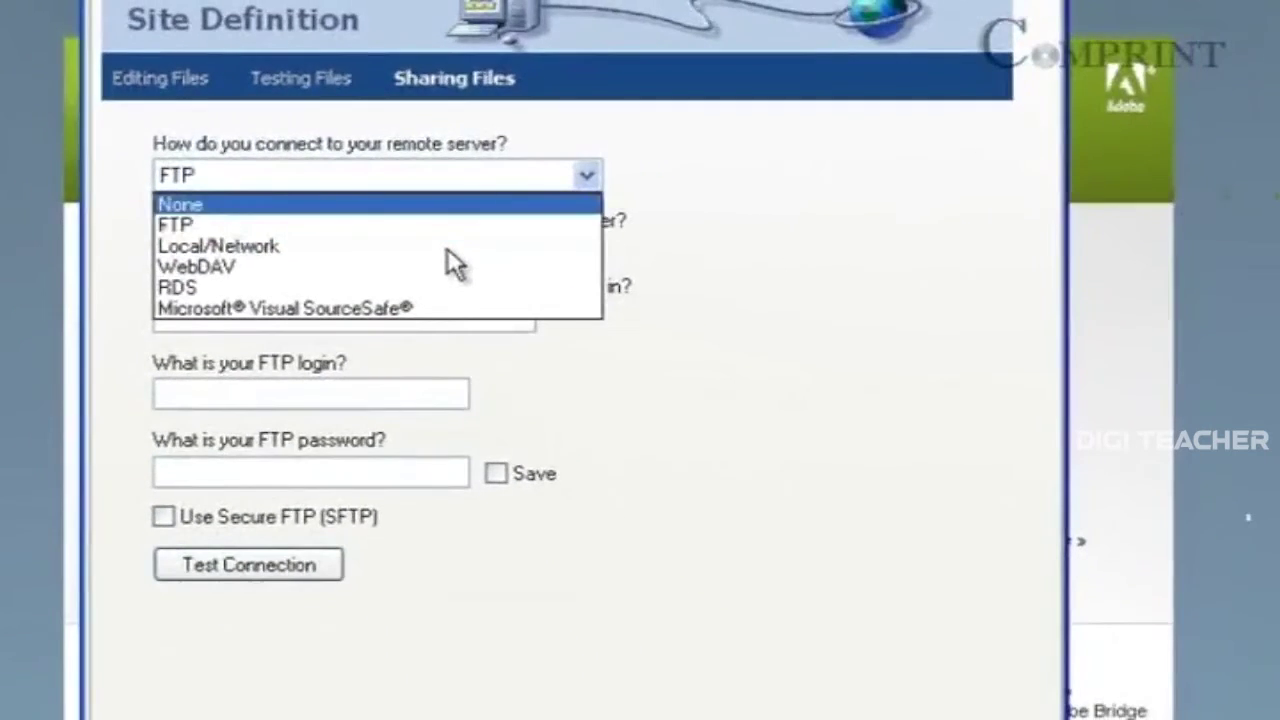
{"action": "key", "text": "Return"}
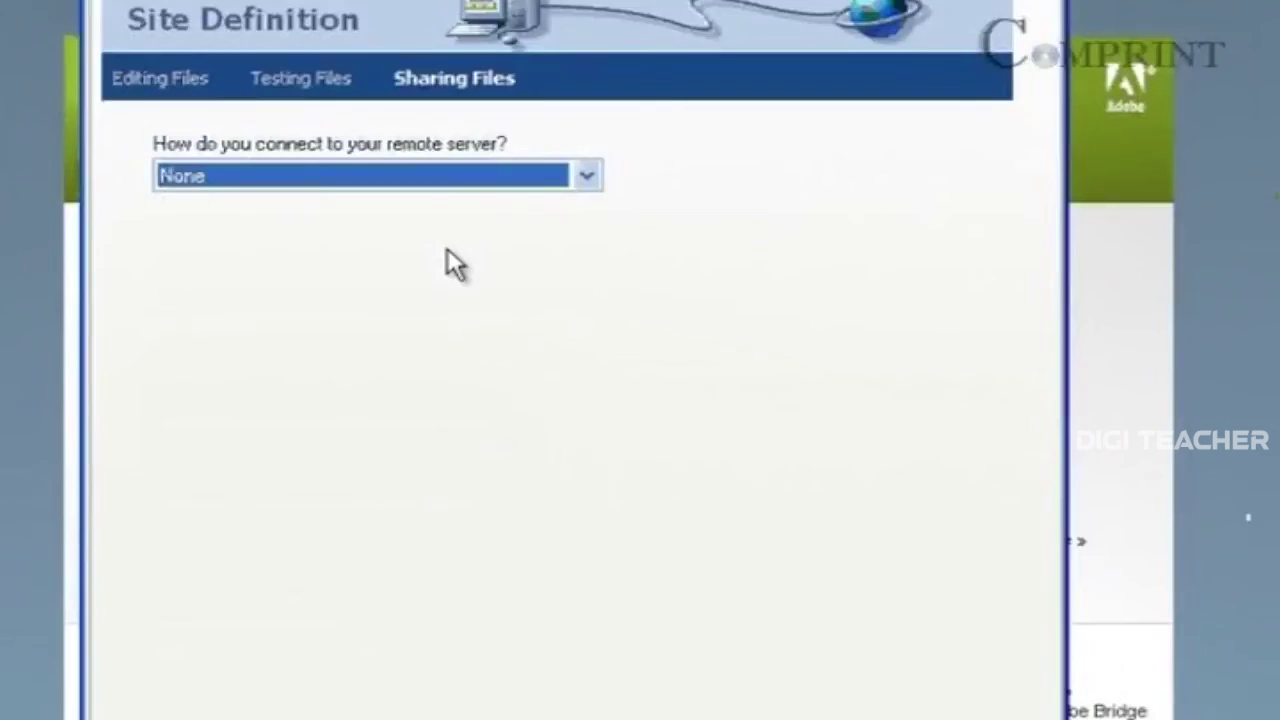
{"action": "key", "text": "Return"}
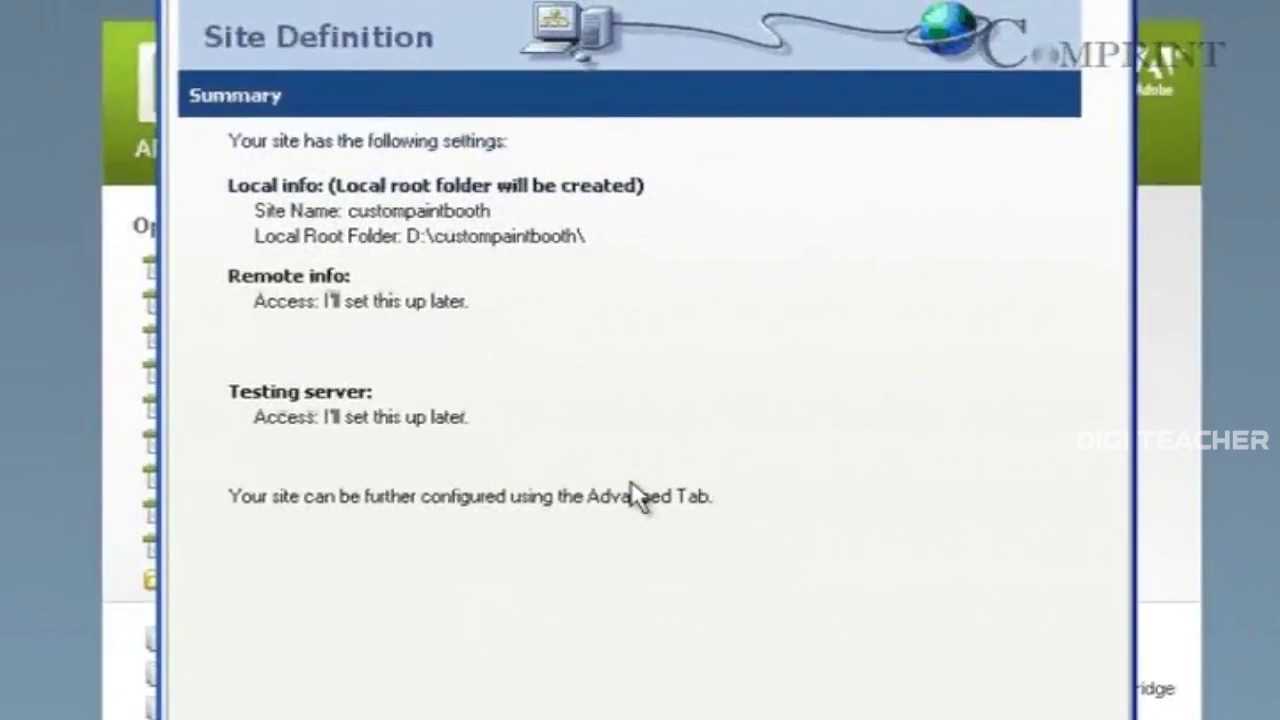
{"action": "key", "text": "Return"}
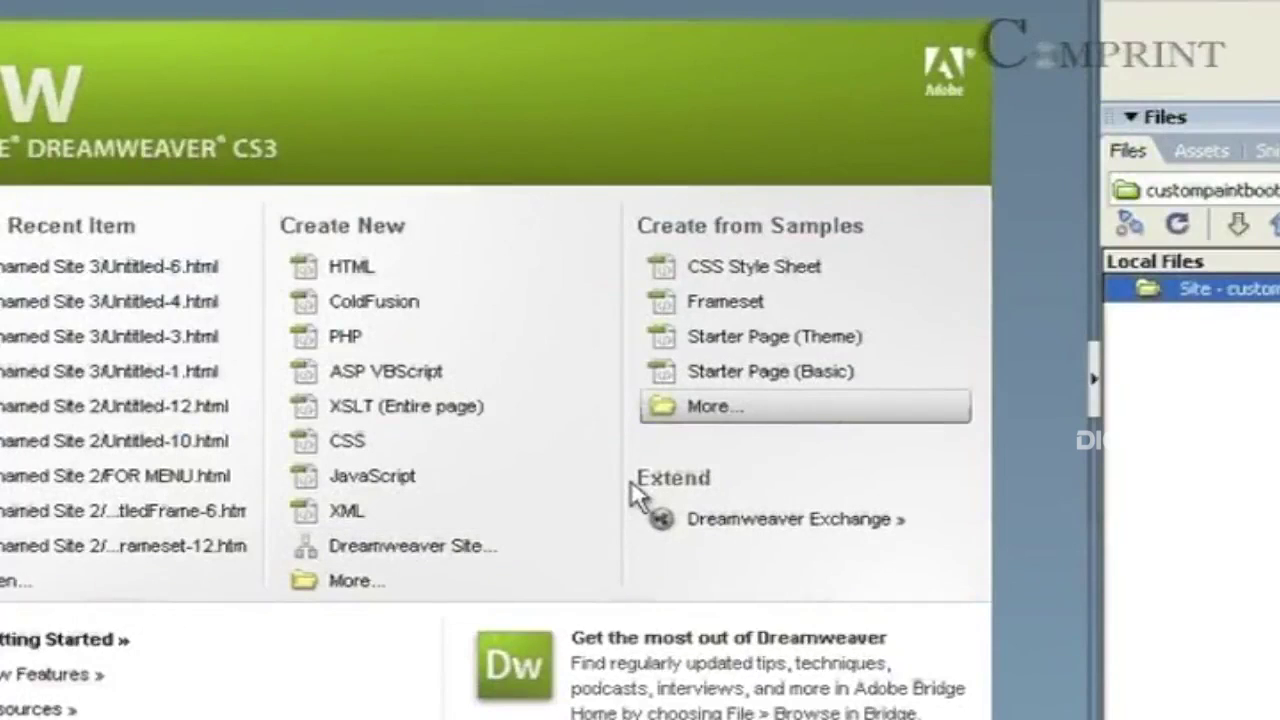